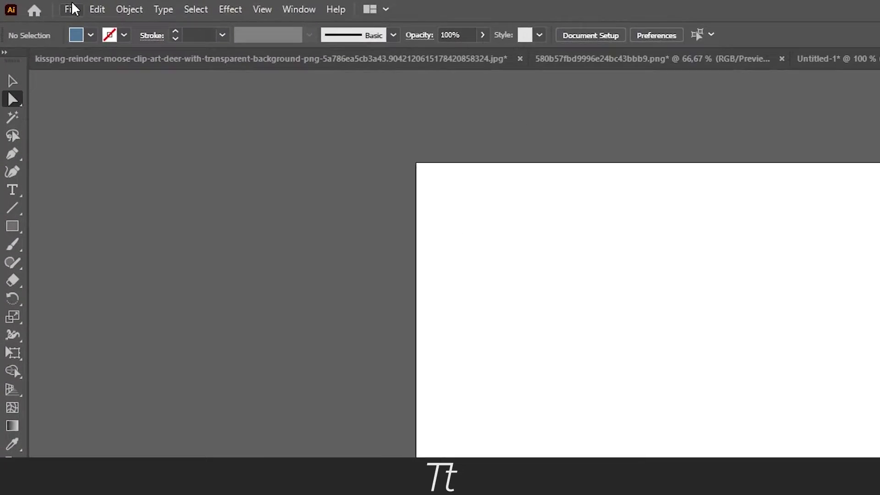
Create a new 800 x 800 px document in RGB color mode
left_click(44, 4)
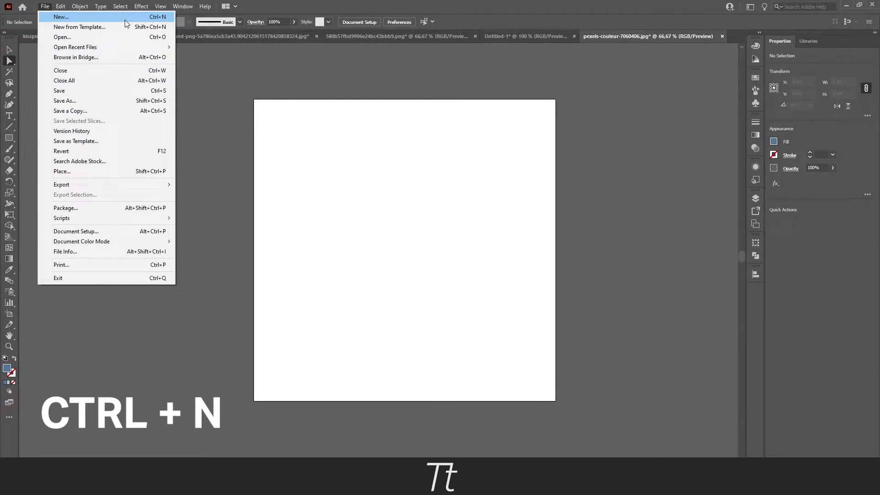
left_click(125, 21)
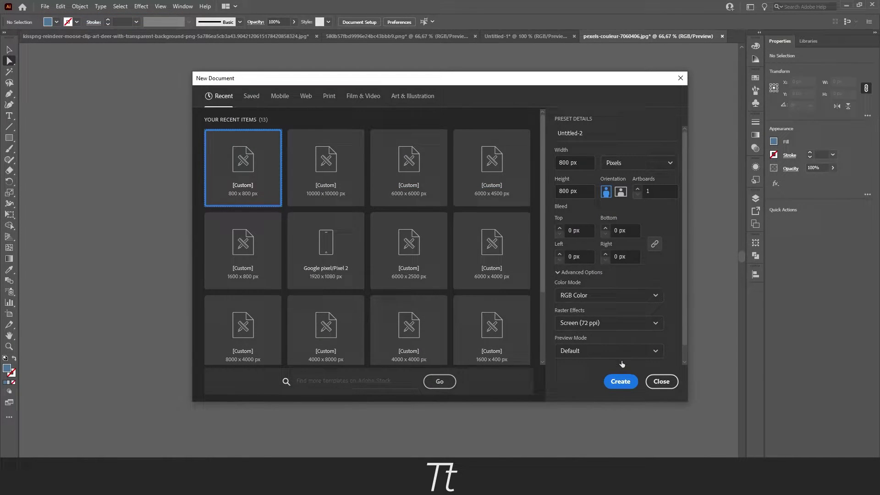
left_click(624, 381)
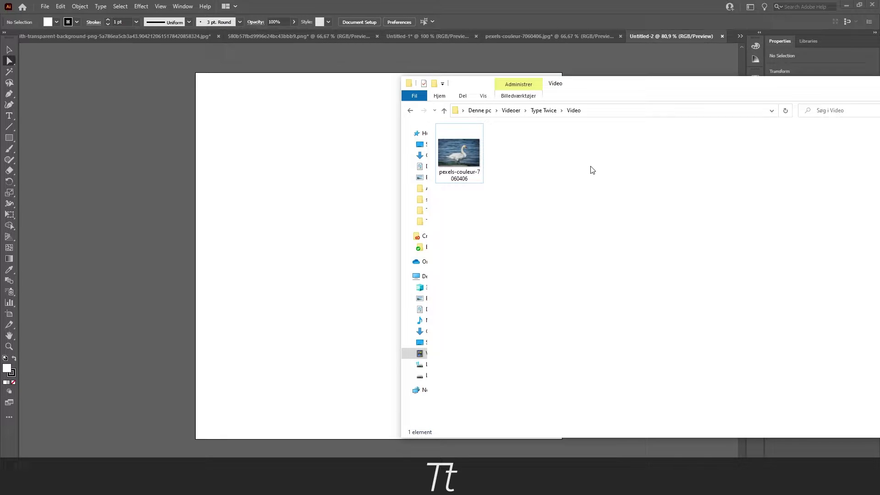
View the swan photo pexels-couleur-7060406 at full size from the Video folder, and close the viewer
left_click(472, 165)
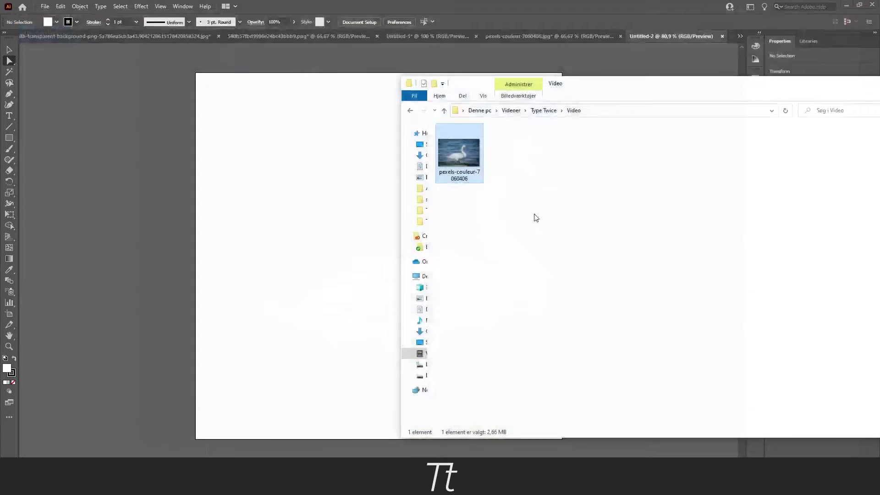
double_click(463, 158)
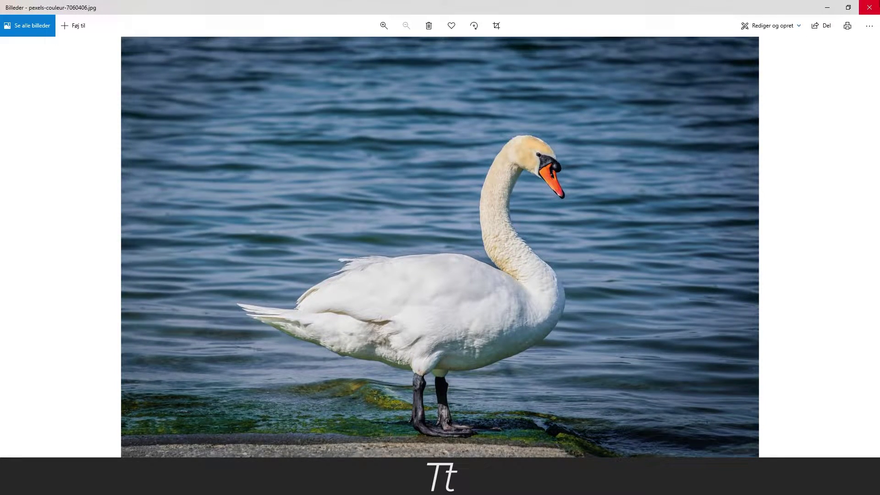
left_click(870, 8)
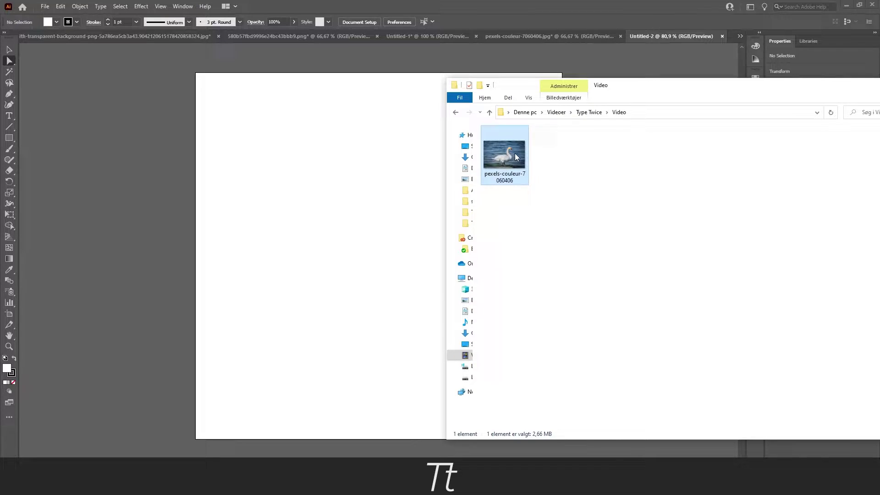
Place the swan photo pexels-couleur-7060406 from the Video folder into the new document
left_click_drag(515, 153, 370, 186)
key("ctrl+1")
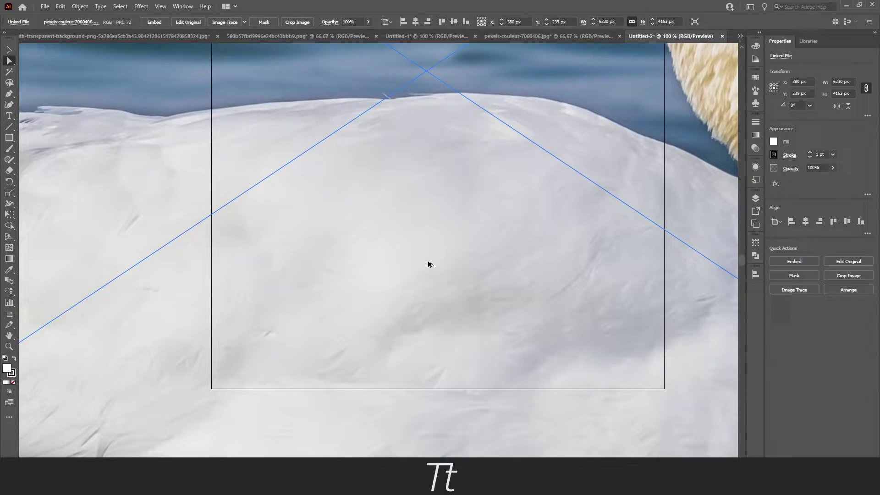
scroll(405, 275, "down", 5)
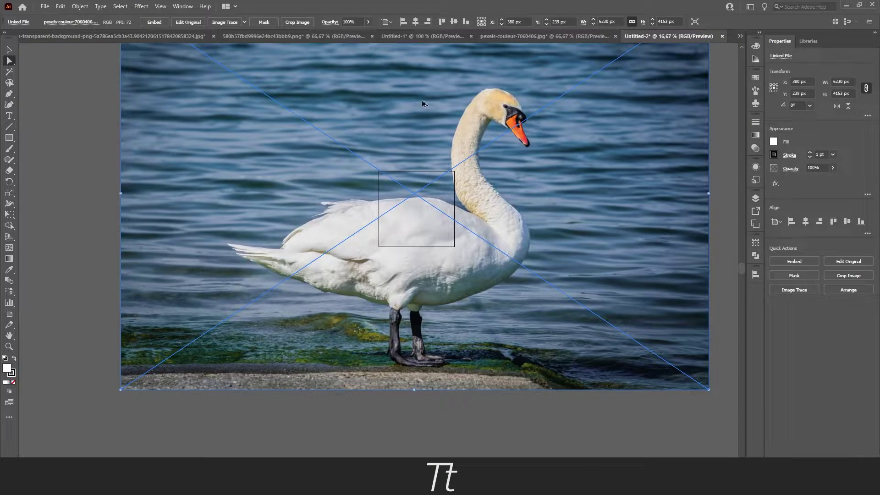
Scale the placed swan photo down proportionally to about 777 x 518 px, nearly the artboard's width
left_click_drag(427, 73, 415, 129)
key("v")
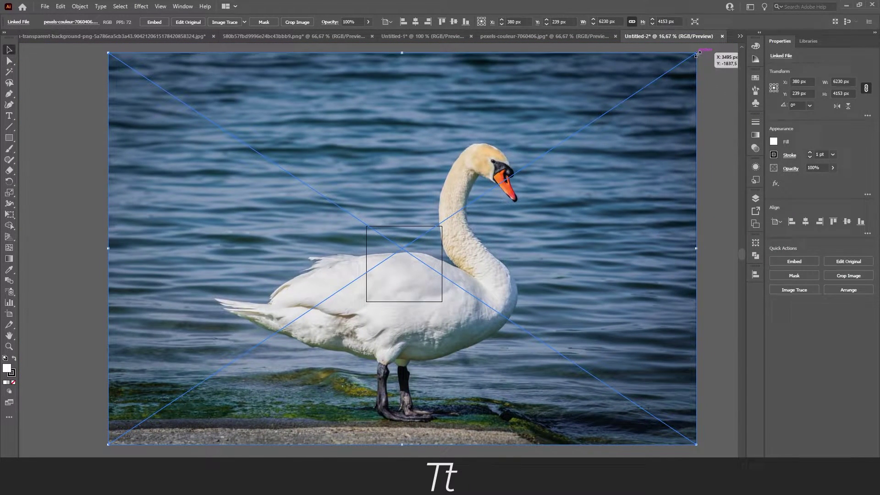
left_click_drag(697, 53, 439, 225)
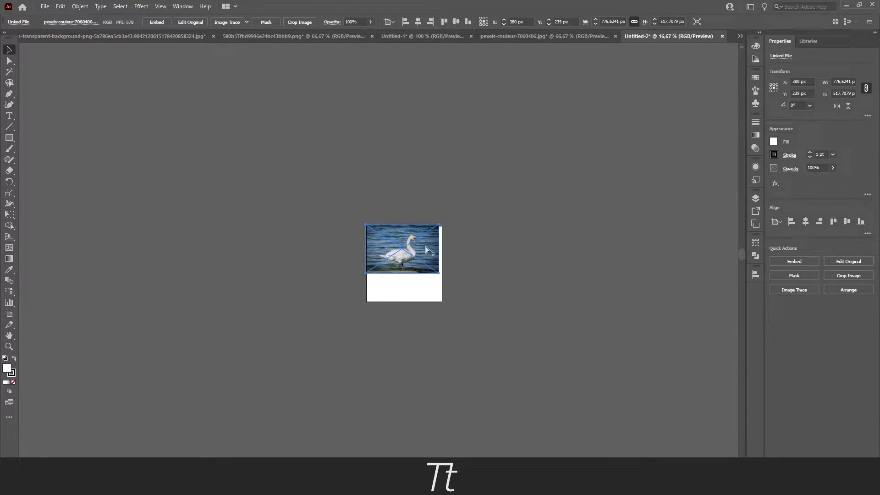
Center the swan photo vertically and horizontally on the artboard
scroll(427, 250, "up", 3)
left_click(456, 22)
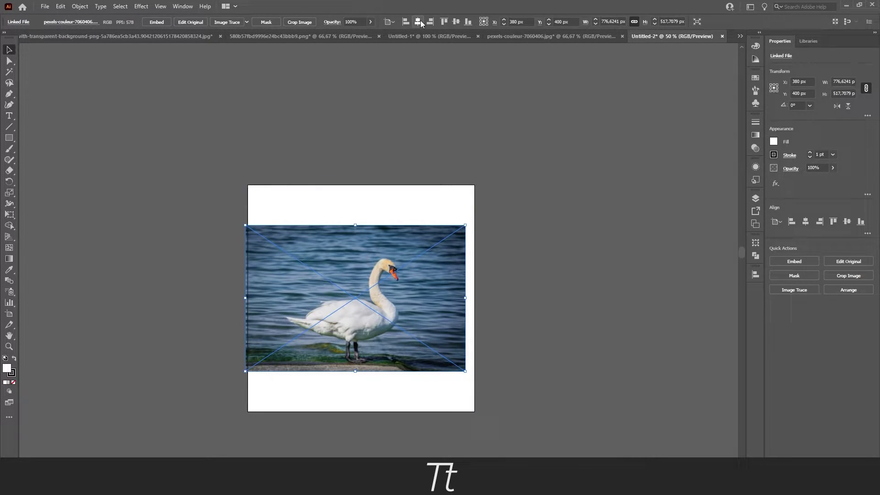
left_click(421, 22)
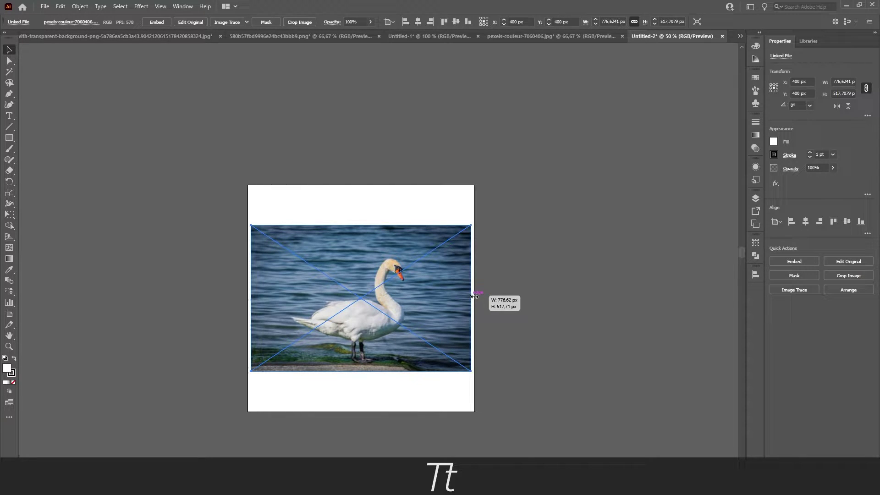
Enlarge the centered swan photo to 800 px wide so it spans the full artboard width, and deselect it
left_click_drag(474, 296, 478, 295)
scroll(332, 353, "up", 2)
left_click(419, 422)
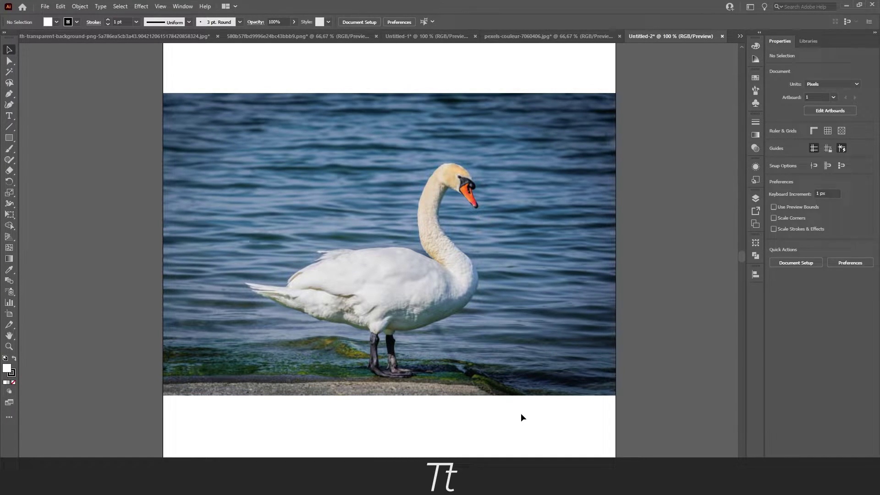
Lock Layer 1 with the swan photo and add a new layer above it
left_click(593, 204)
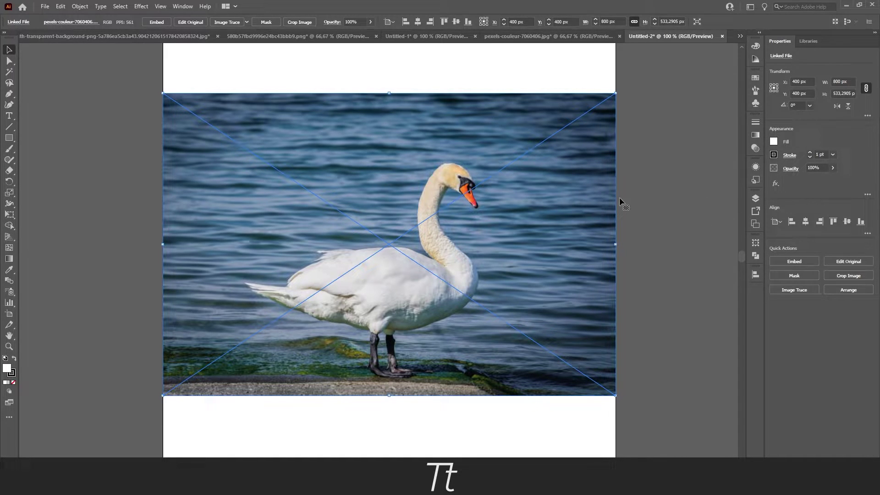
left_click(757, 200)
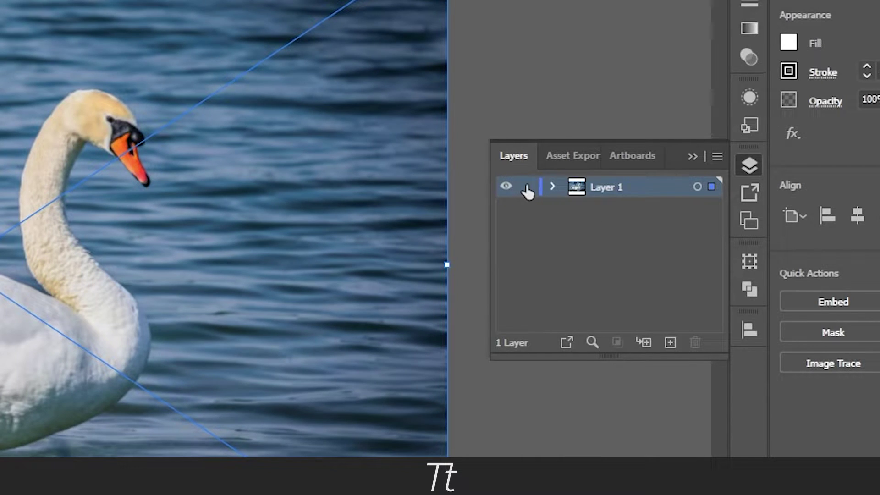
left_click(531, 193)
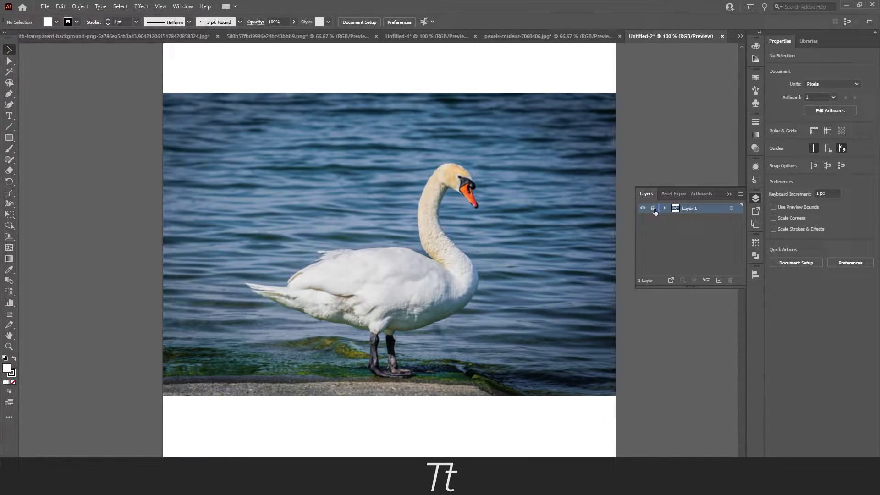
left_click(718, 280)
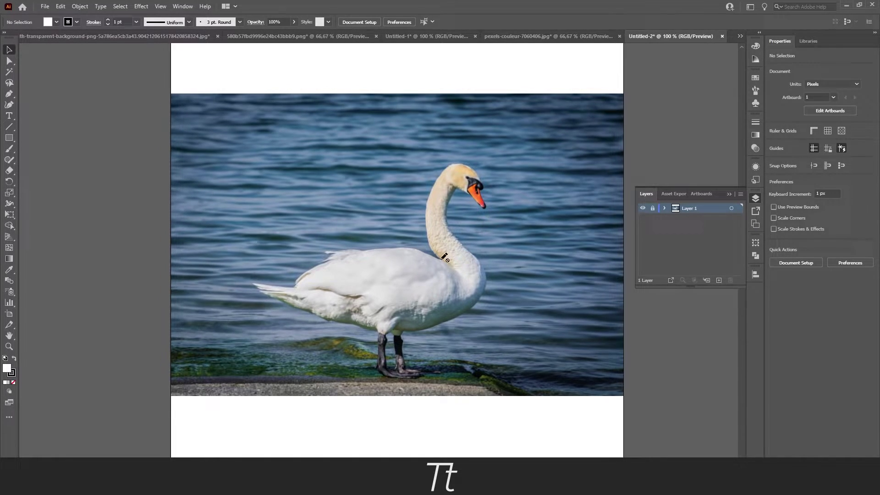
Prepare the Pen tool with no fill and no stroke, with Layer 2 as the active drawing layer
scroll(444, 257, "up", 3)
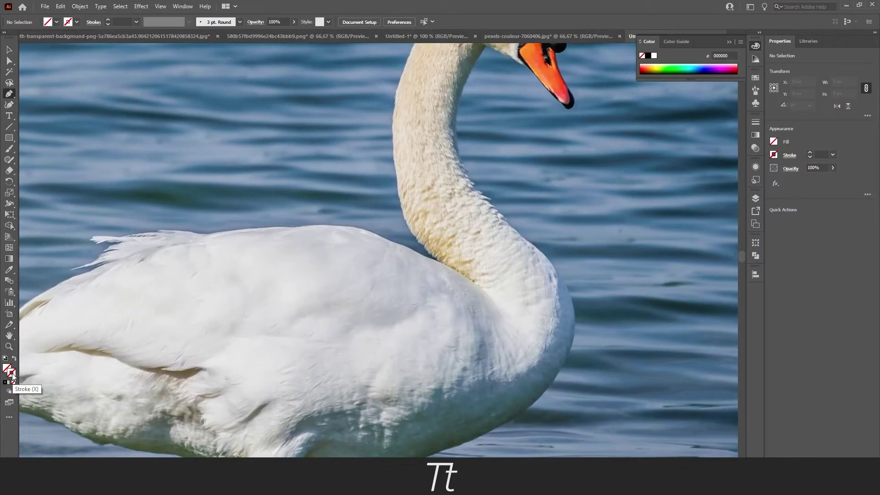
left_click(28, 260)
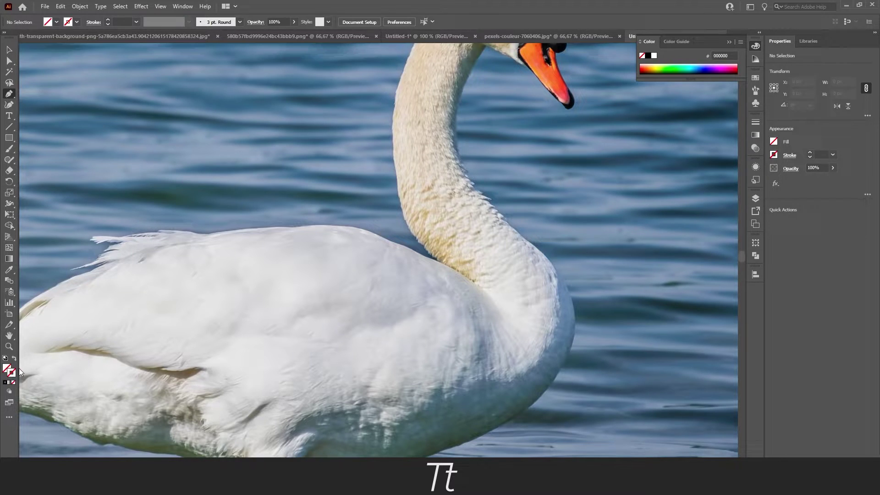
left_click(755, 198)
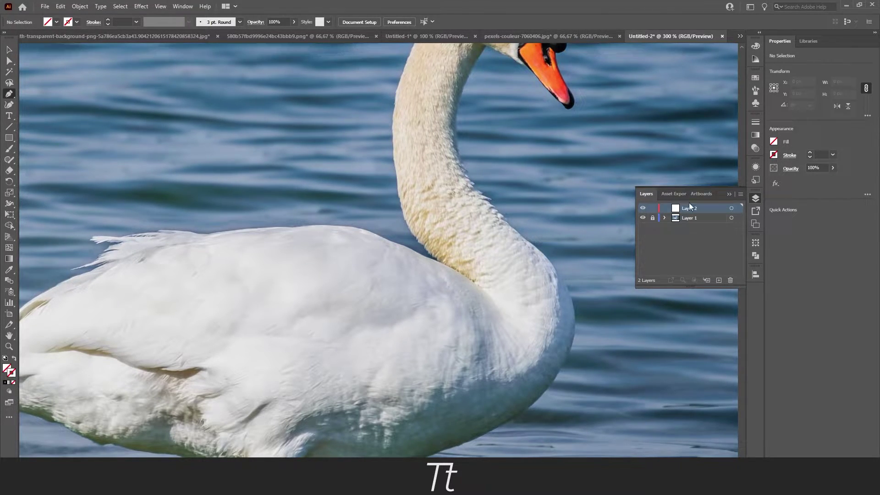
left_click(728, 192)
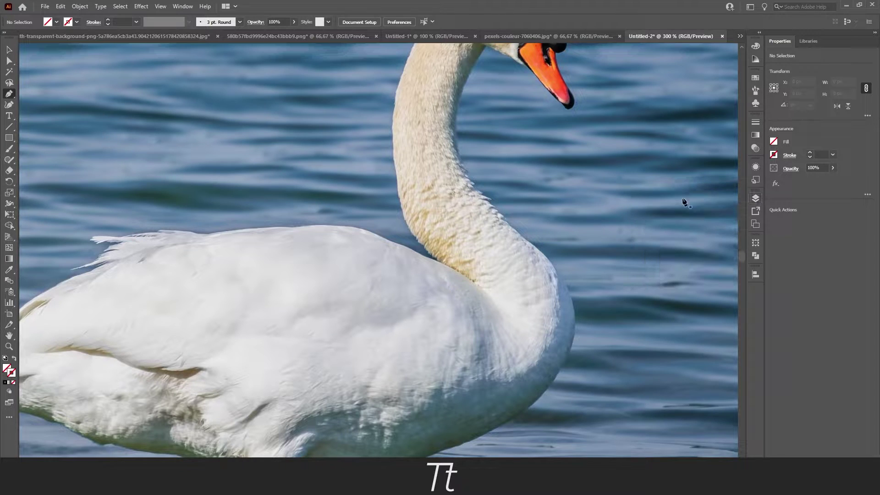
scroll(438, 263, "up", 2)
Start a Pen path at the base of the swan's neck and trace the back of the neck and the crown
left_click(440, 264)
left_click_drag(371, 163, 381, 290)
left_click_drag(379, 218, 289, 418)
left_click_drag(314, 299, 322, 267)
left_click_drag(398, 153, 410, 138)
mouse_move(517, 115)
left_mouse_down()
mouse_move(575, 131)
mouse_move(532, 120)
left_mouse_up()
left_click_drag(532, 120, 458, 81)
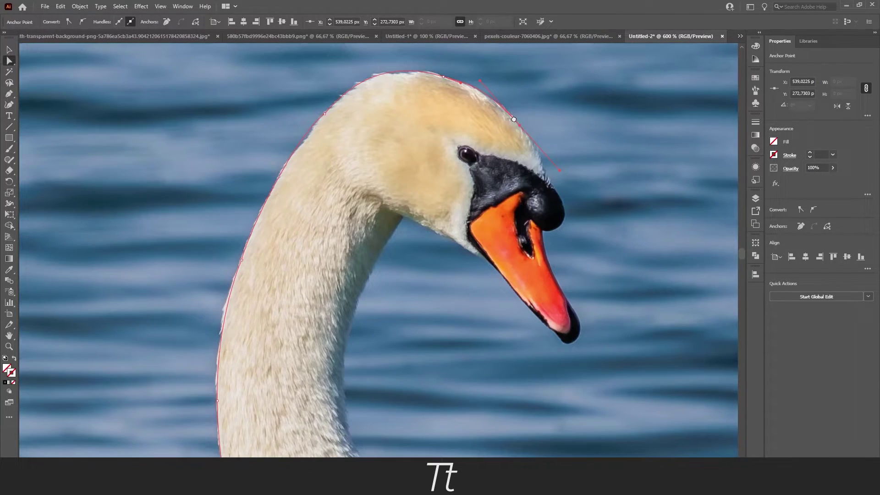
Continue the path down the forehead and around the beak to the swan's chin
left_click_drag(552, 187, 565, 202)
left_click_drag(543, 230, 513, 224)
left_click(569, 303)
left_click_drag(568, 344, 557, 340)
left_click(523, 301)
left_click(470, 252)
Continue the path down the front of the neck and around the breast to the belly
scroll(392, 220, "down", 2)
left_click_drag(402, 217, 386, 68)
left_click_drag(439, 249, 454, 194)
left_click_drag(479, 315, 565, 271)
left_click_drag(439, 328, 398, 340)
Continue the path down the front leg edge and around the toes and soles to the rear heel
left_click(360, 336)
left_click_drag(355, 357, 408, 239)
left_click_drag(524, 321, 550, 336)
left_click(524, 321)
left_click(460, 320)
left_click(471, 329)
left_click_drag(365, 335, 338, 328)
left_click(328, 303)
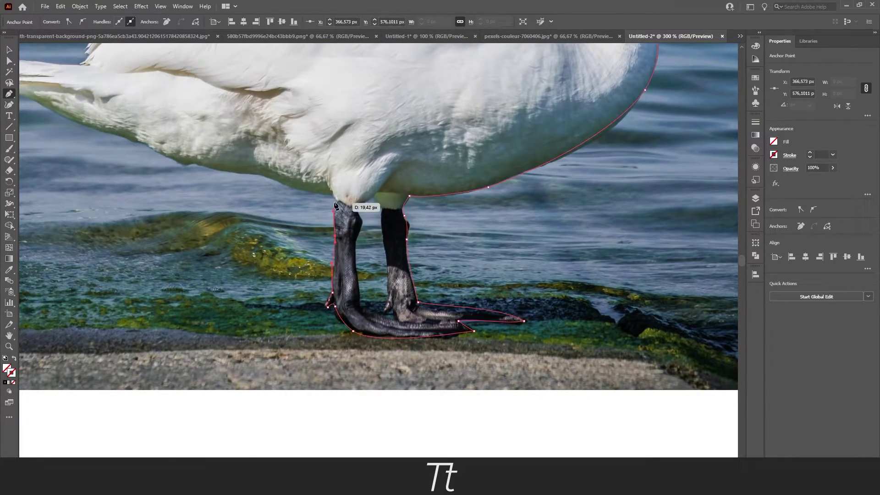
Continue the path up the rear leg edge and along the rear underside to the tail tip
left_click(333, 195)
left_click_drag(333, 200, 532, 275)
left_click_drag(462, 252, 441, 238)
left_click(390, 237)
left_click_drag(319, 212, 355, 212)
left_click(295, 202)
left_click(223, 157)
Continue the path along the tail's upper edge and around the protruding wing-tip feathers
left_click_drag(345, 169, 356, 164)
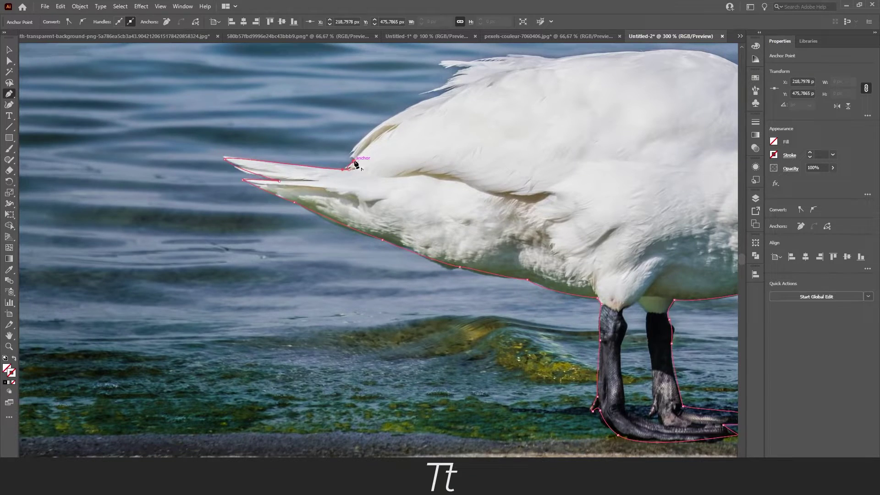
left_click(350, 149)
left_click_drag(444, 94, 445, 90)
left_click(421, 94)
left_click(439, 65)
left_click_drag(480, 61, 382, 87)
left_click(457, 86)
Continue the path along the top of the swan's back toward the base of the neck
left_click_drag(505, 81, 273, 115)
left_click_drag(324, 111, 351, 109)
left_click_drag(458, 144, 538, 187)
scroll(448, 187, "down", 3)
scroll(447, 126, "up", 1)
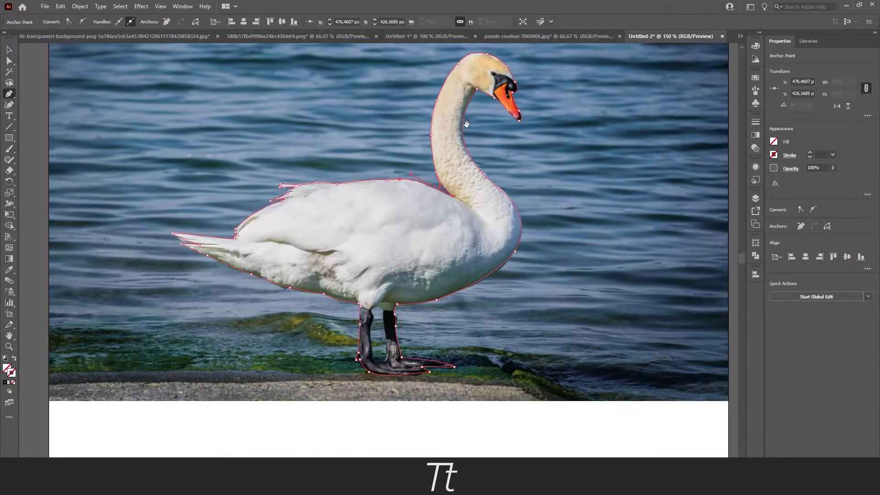
left_click_drag(467, 127, 470, 172)
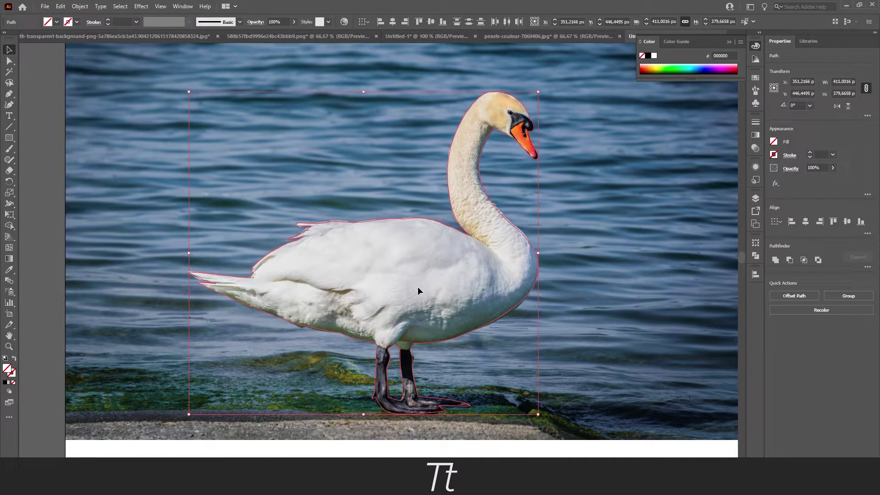
Examine the traced path around the swan's body, neck and legs, and deselect everything
key("a")
scroll(466, 234, "up", 2)
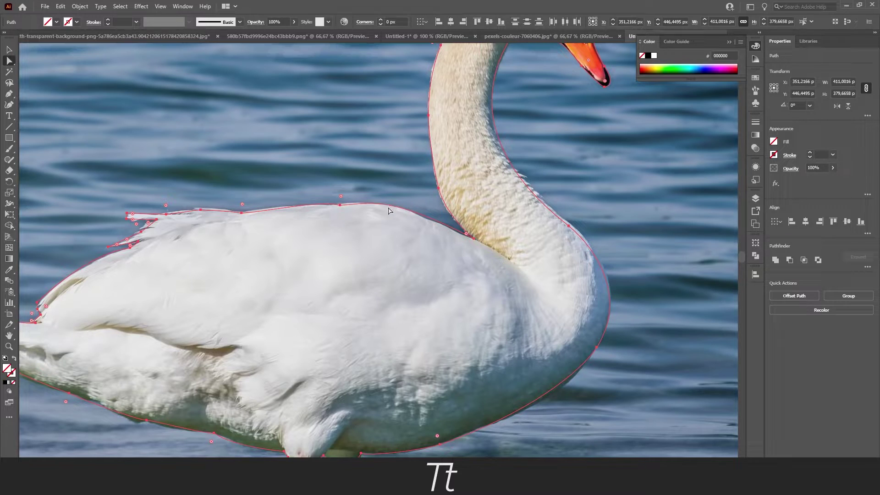
scroll(439, 251, "down", 3)
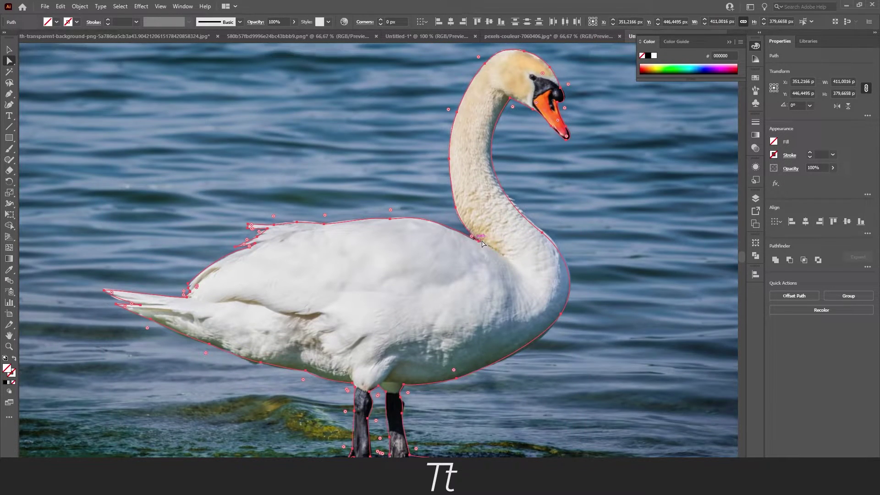
scroll(472, 195, "down", 1)
left_click(426, 335)
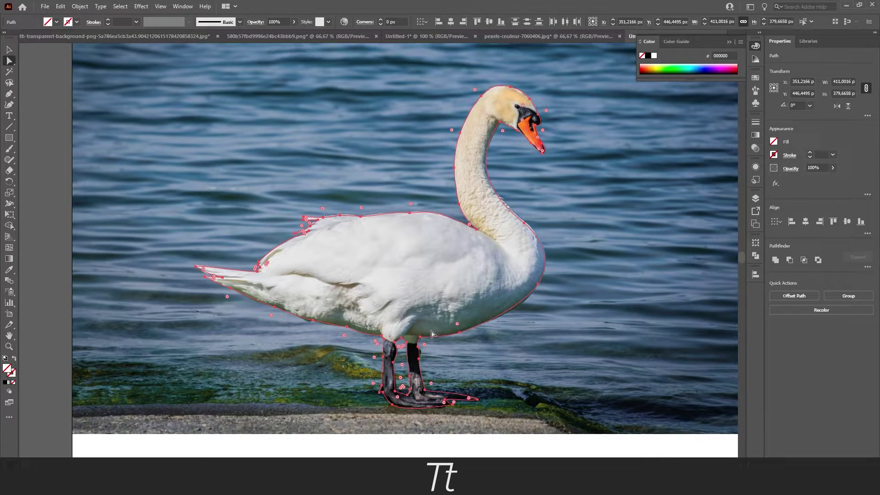
left_click_drag(433, 331, 437, 327)
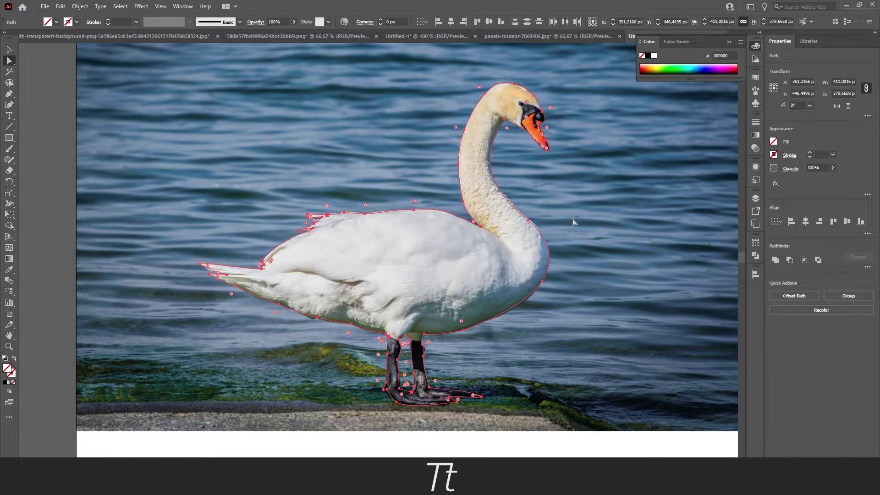
key("ctrl+shift+a")
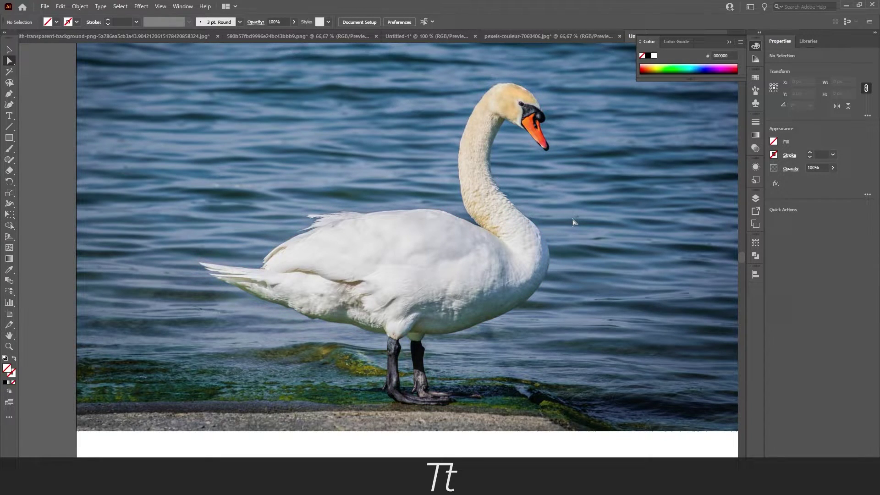
Select all the traced swan paths and fill them with black (000000)
key("ctrl+a")
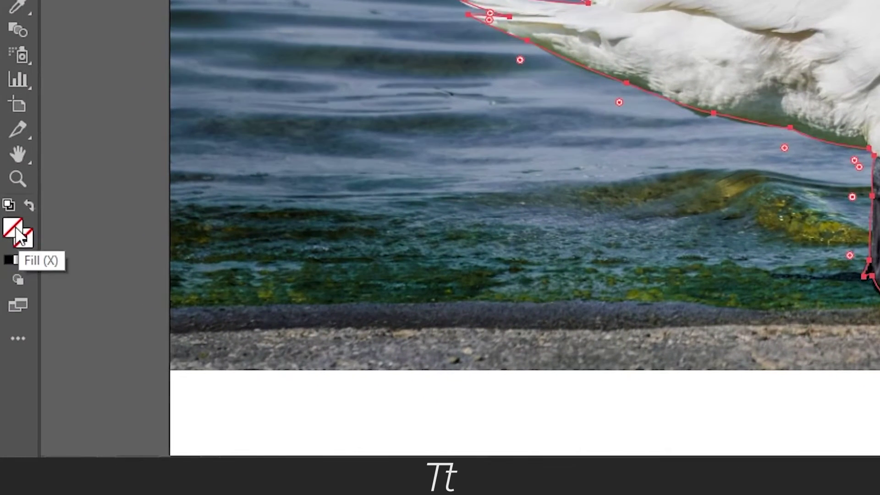
double_click(15, 227)
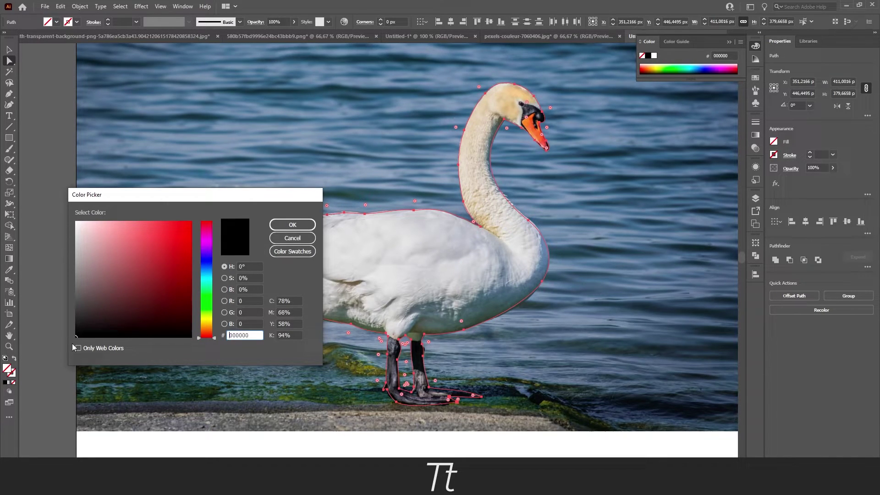
left_click(292, 225)
Cut the enclosed gap between the swan's legs out of the black silhouette with the Shape Builder tool and deselect it
scroll(423, 344, "up", 2)
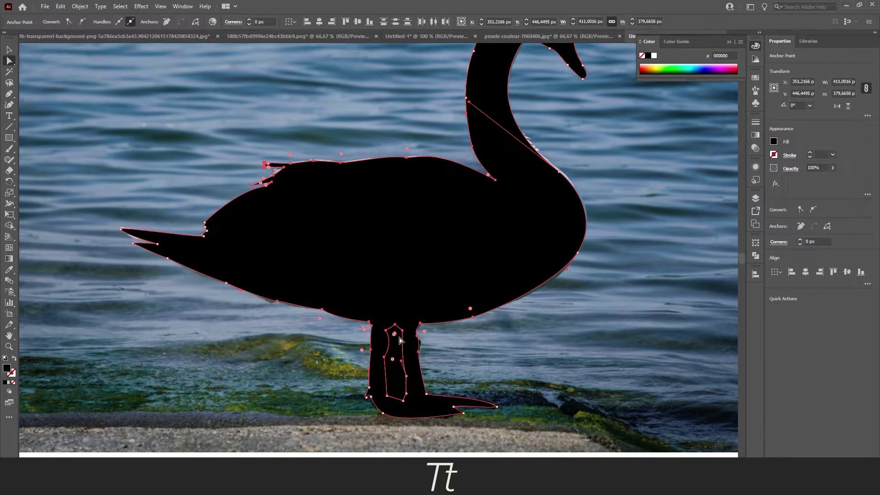
key("shift+m")
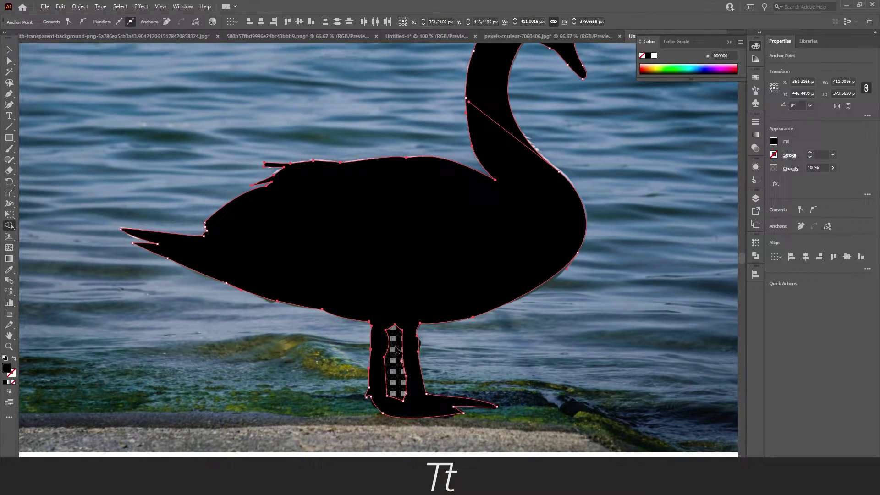
left_click(394, 350, "alt")
key("v")
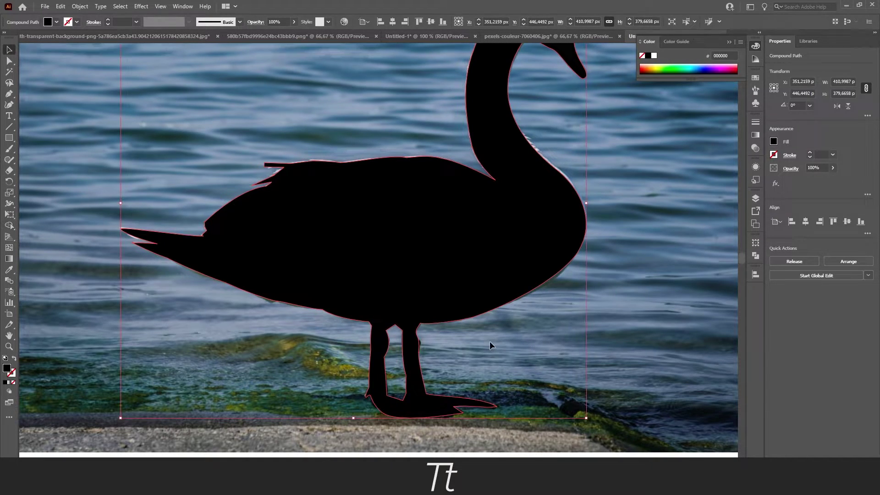
left_click(490, 341)
Hide the photo on Layer 1 so that only the black silhouette on Layer 2 is displayed
scroll(448, 334, "down", 2)
left_click(756, 198)
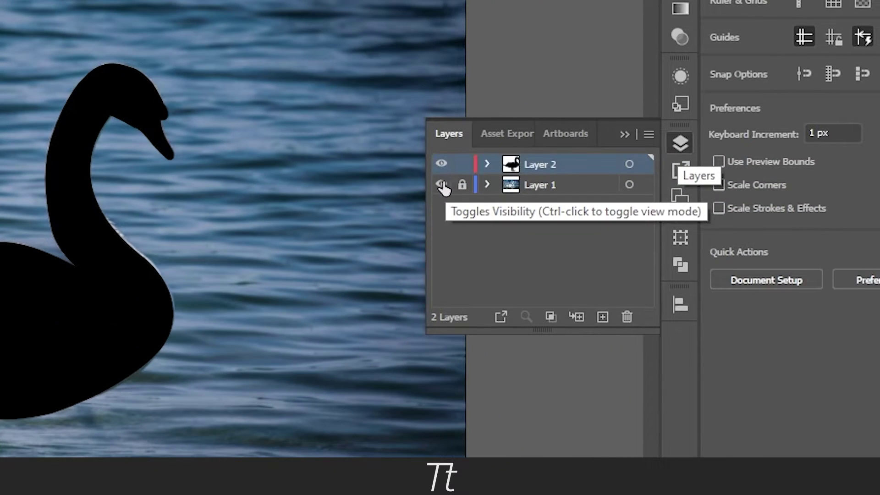
left_click(443, 186)
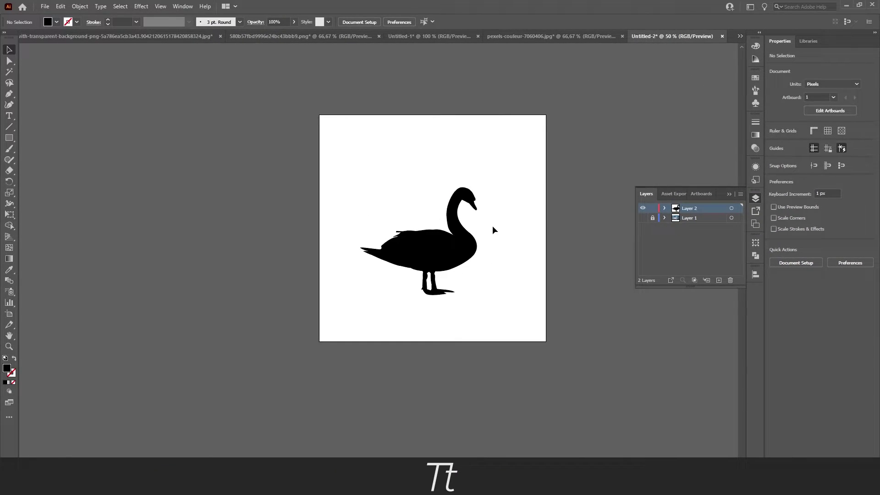
scroll(497, 237, "up", 1, "alt")
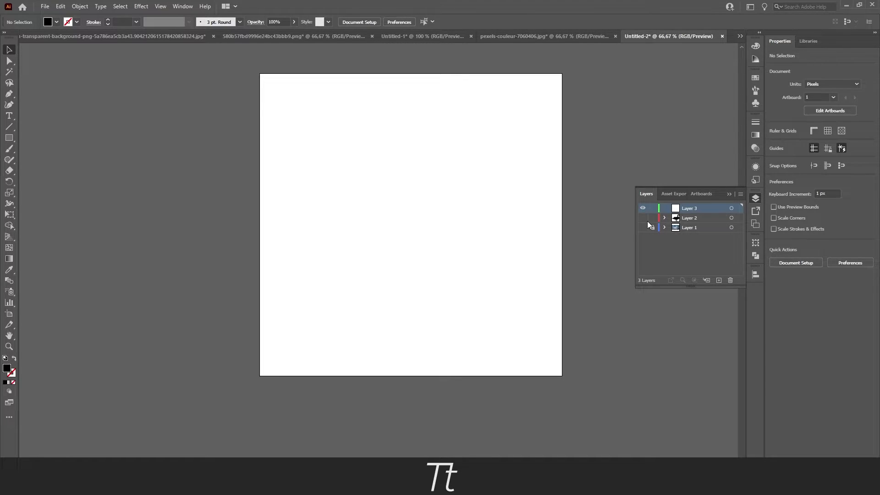
Switch to File Explorer and place the photo pexels-couleur-7060406 from the Video folder on Layer 3 of the Illustrator document
key("alt+Tab")
left_click(569, 243)
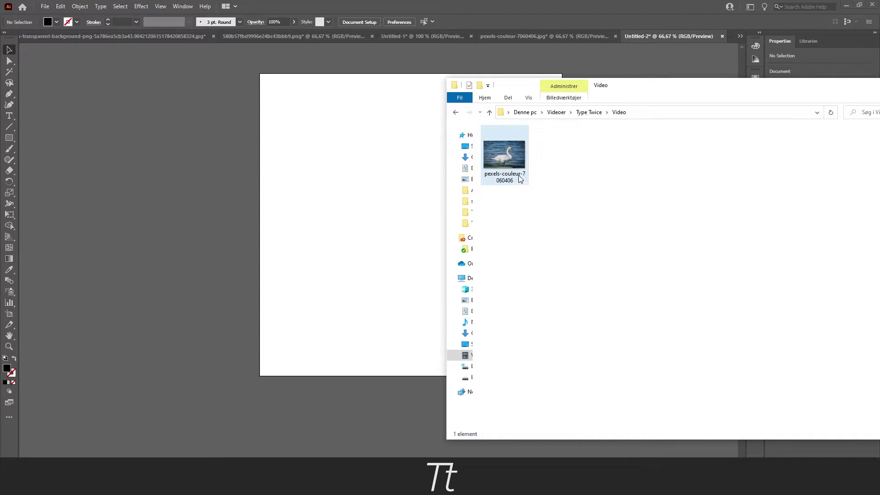
left_click_drag(510, 160, 398, 209)
scroll(398, 209, "down", 5)
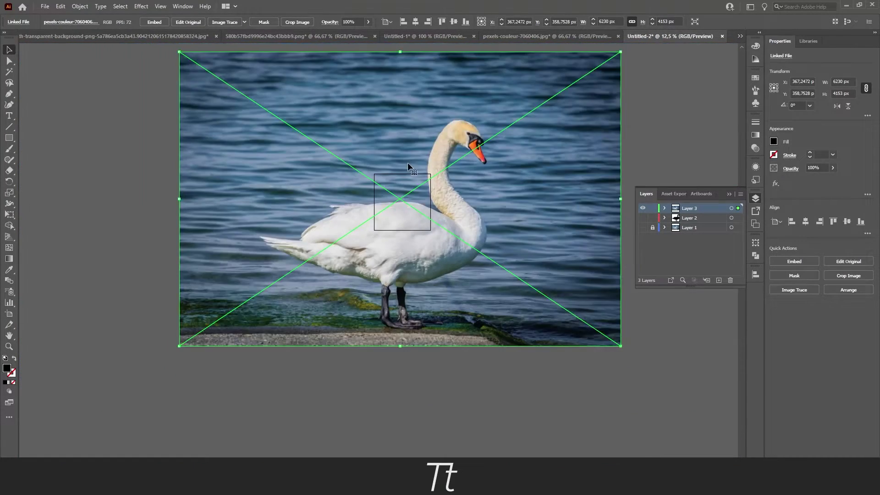
Scale the photo proportionally to the artboard's full width of 800 px and centre it on the artboard
left_click_drag(400, 52, 395, 182)
left_click_drag(394, 187, 394, 187)
scroll(400, 194, "up", 4)
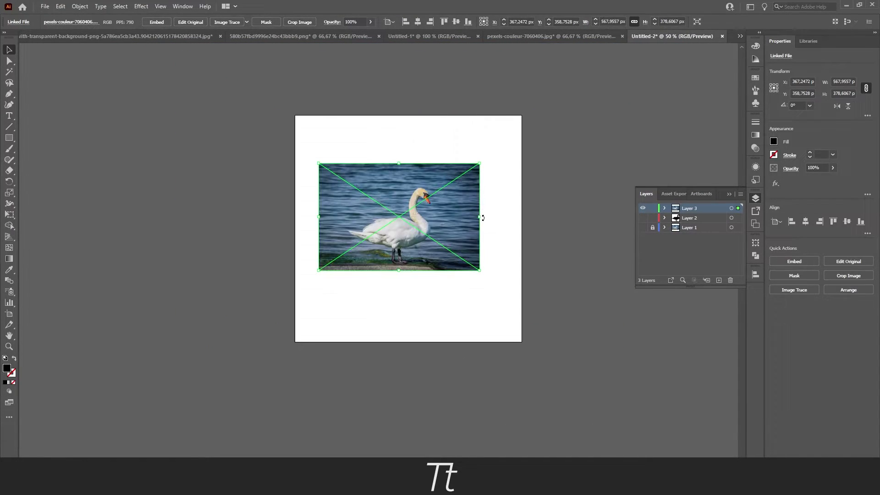
left_click_drag(481, 217, 522, 228)
left_click(456, 22)
left_click(418, 22)
scroll(444, 216, "up", 1)
scroll(410, 233, "up", 1)
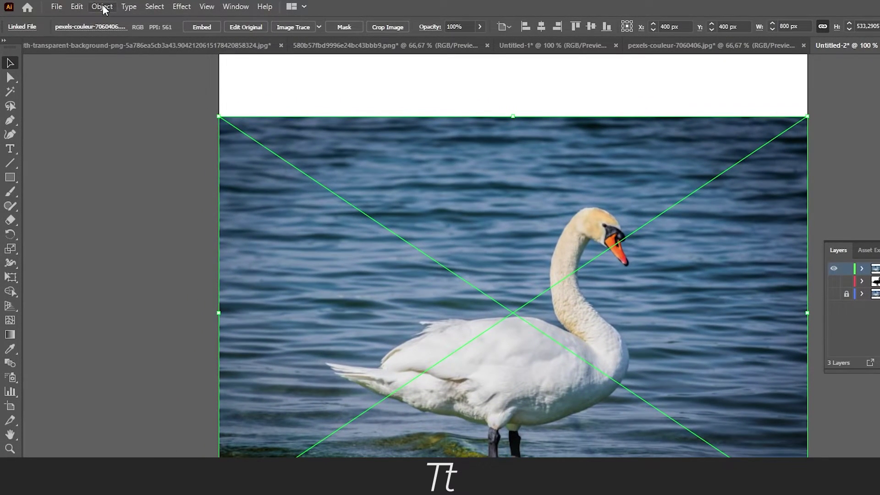
Apply Image Trace to the swan photo and accept tracing at its full size
left_click(102, 7)
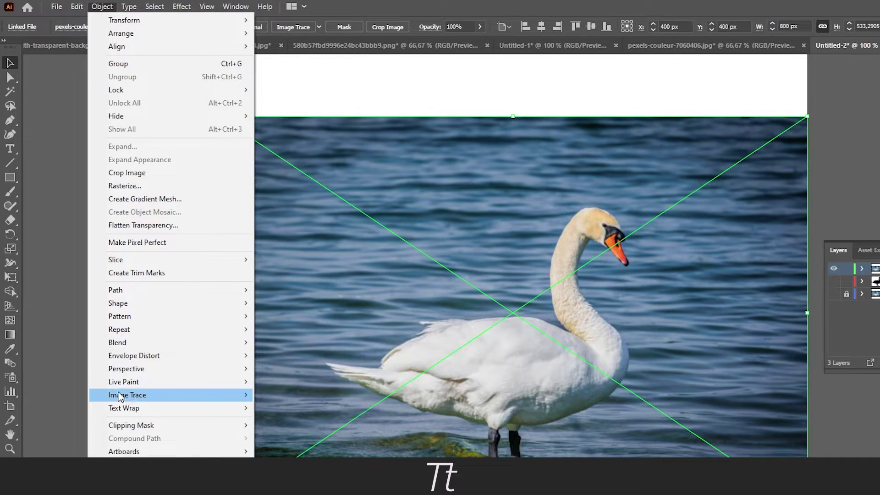
mouse_move(147, 399)
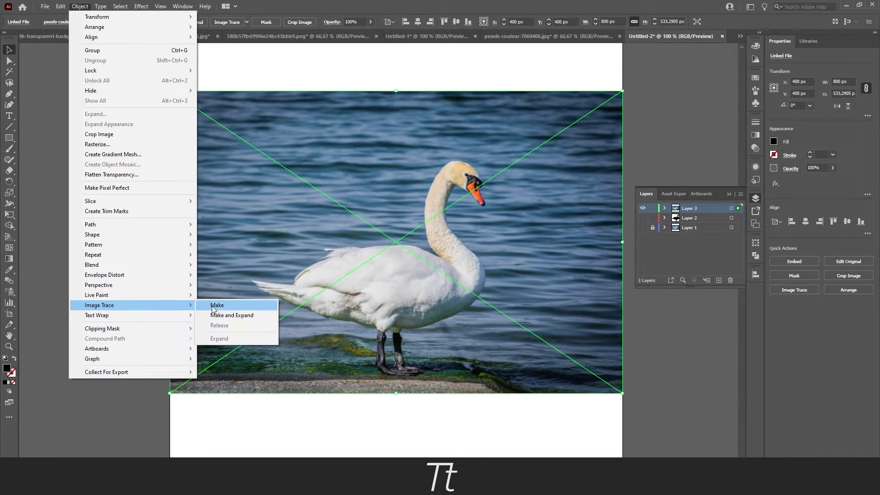
left_click(231, 308)
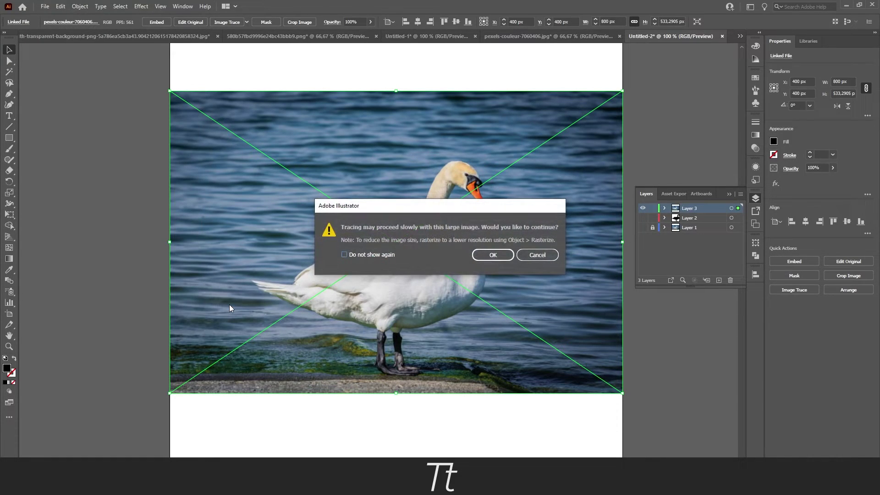
left_click(495, 255)
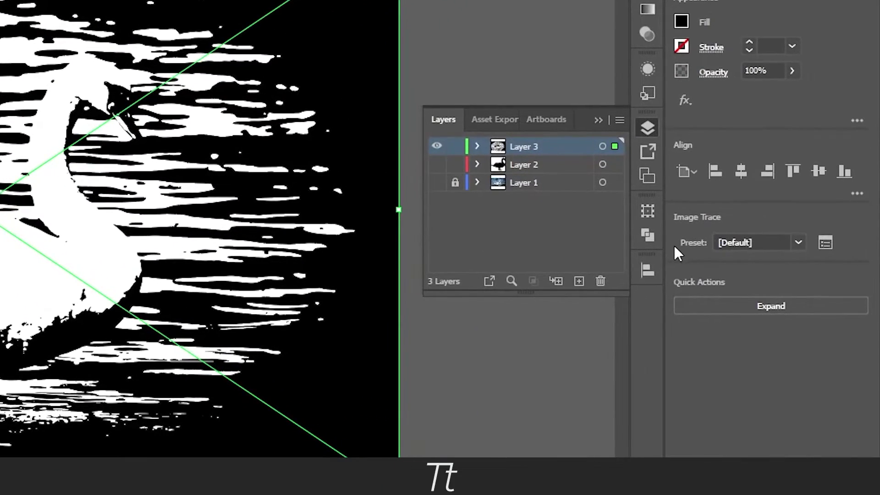
Apply the Low Fidelity Photo preset to the image trace and expand it into editable paths
left_click(795, 243)
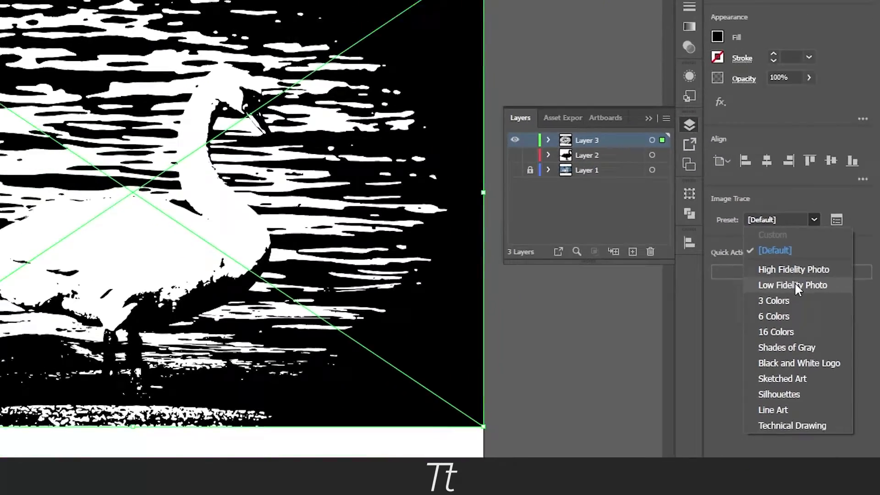
left_click(756, 268)
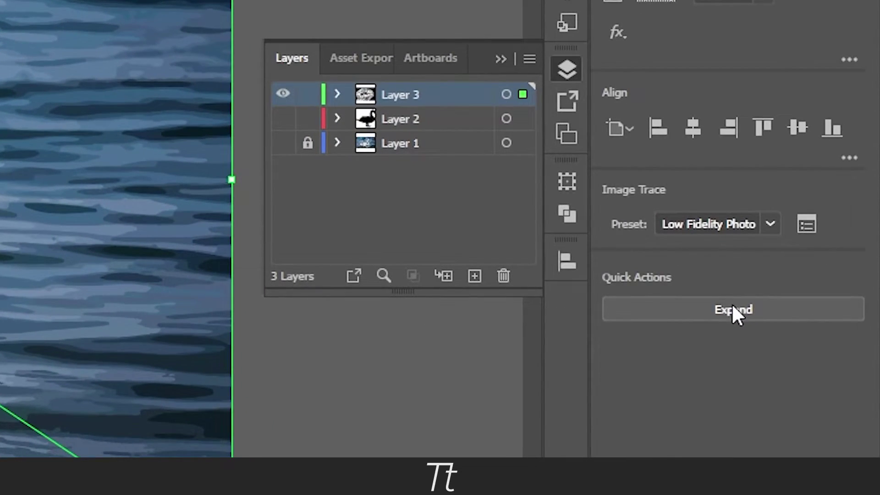
left_click(733, 307)
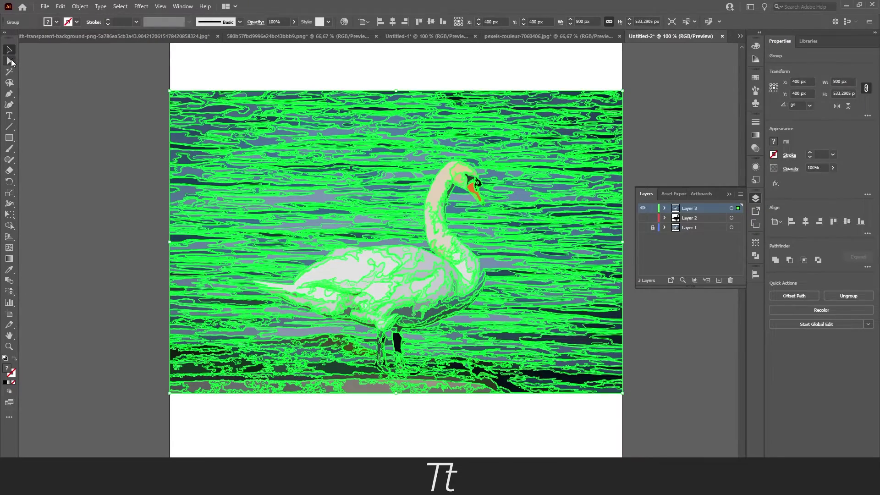
Delete the traced water shapes in the picture's upper-left area and above the swan's head with the Direct Selection tool
key("a")
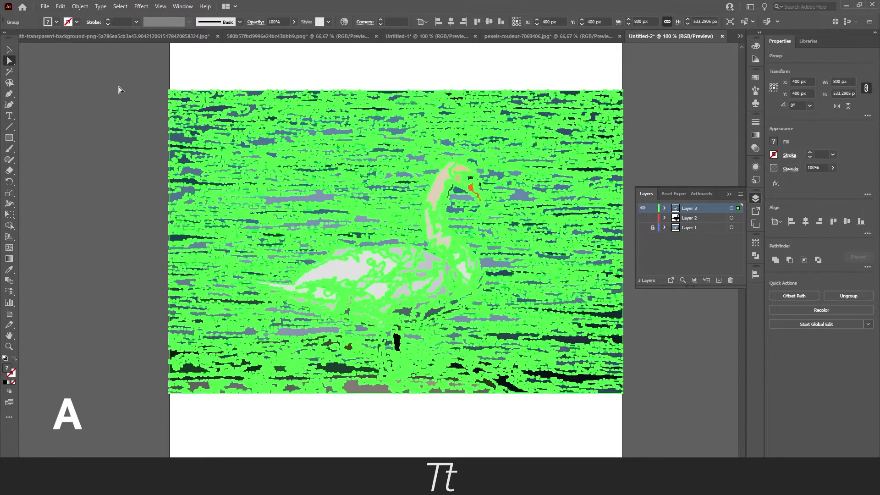
left_click_drag(149, 80, 376, 174)
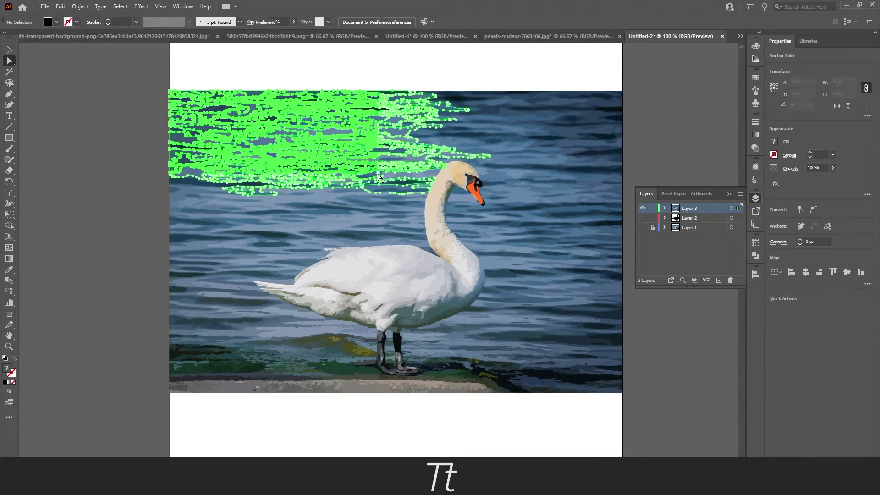
key("Delete")
key("Delete")
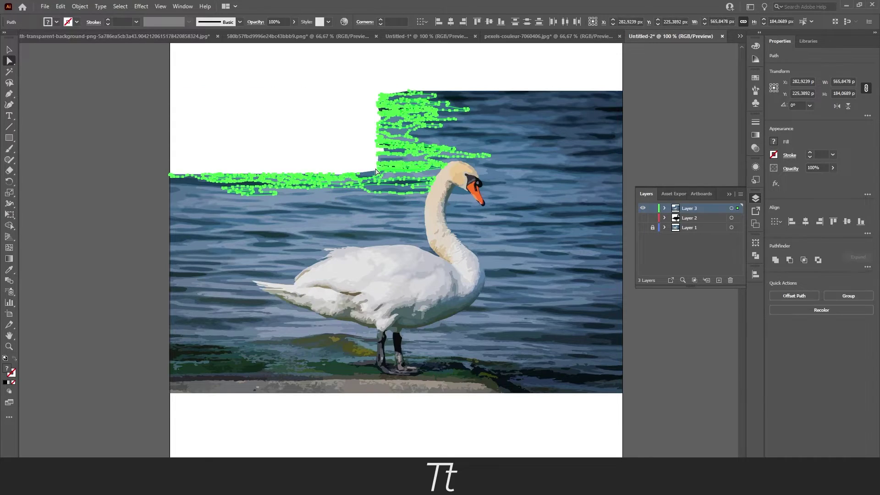
left_click_drag(383, 79, 576, 143)
key("Delete")
key("Delete")
Delete the traced water shapes in the picture's upper-right corner and along its right edge
left_click_drag(547, 69, 625, 202)
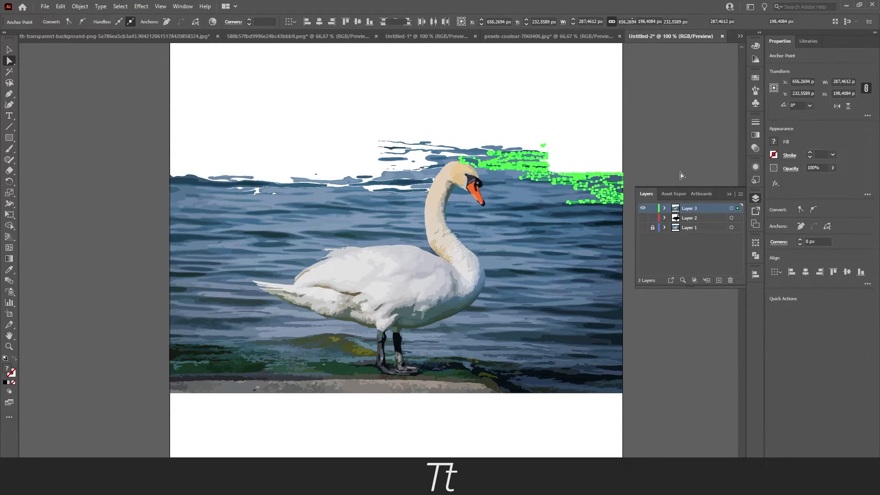
key("Delete")
key("Delete")
left_click(634, 384)
left_click_drag(634, 384, 571, 202)
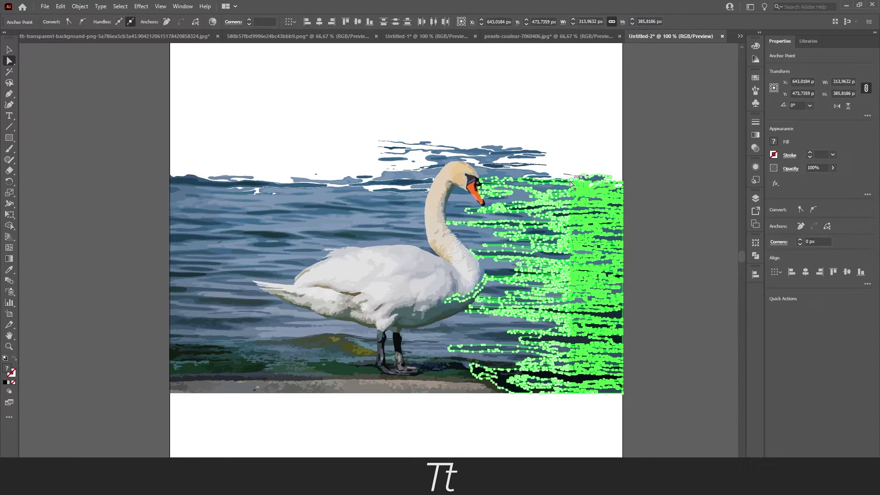
key("Delete")
key("Delete")
Delete the traced rock and shore shapes beneath and just behind the swan's feet
left_click_drag(431, 399, 406, 392)
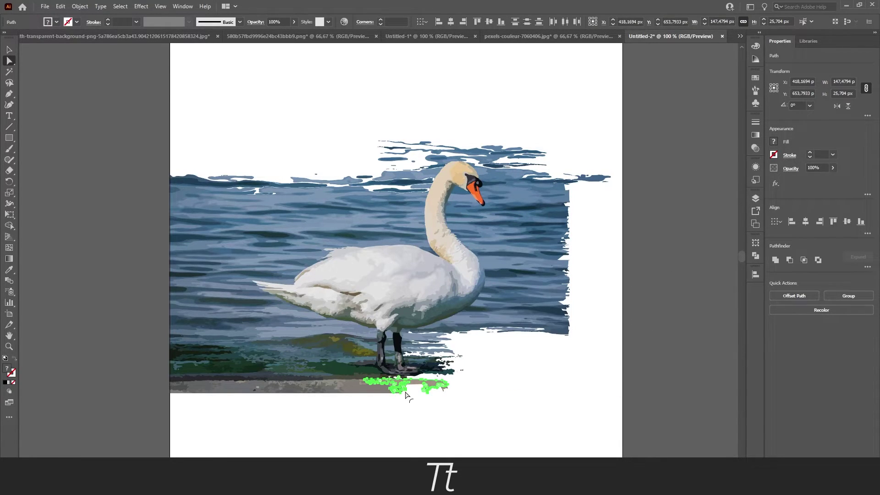
left_click(371, 396, "shift")
key("Delete")
left_click_drag(326, 402, 380, 374)
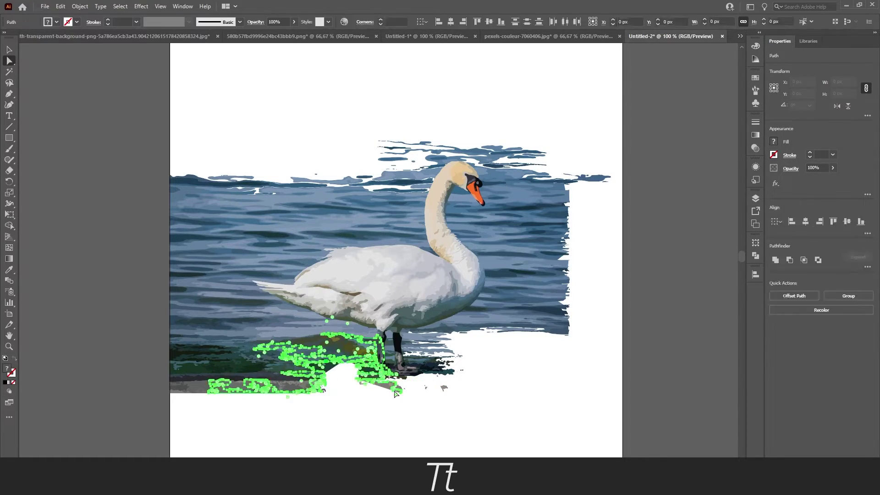
key("Delete")
Delete large areas of traced water behind the swan's back and tail and farther out in front of its body
scroll(380, 374, "down", 1)
left_click_drag(240, 236, 293, 323)
key("Delete")
left_click_drag(491, 224, 532, 365)
key("Delete")
scroll(477, 335, "up", 2)
left_click_drag(516, 316, 493, 362)
key("Delete")
Delete the water shapes below the swan's breast, in front of its neck and just above its head
left_click_drag(431, 317, 408, 335)
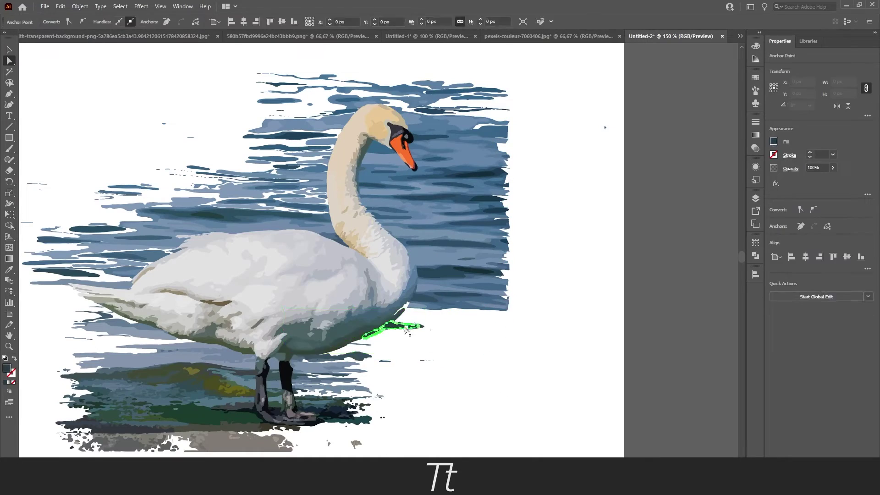
key("Delete")
left_click_drag(510, 92, 431, 247)
key("Delete")
scroll(445, 276, "up", 2)
key("Delete")
key("Delete")
mouse_move(439, 161)
left_mouse_down()
mouse_move(326, 132)
mouse_move(417, 152)
left_mouse_up()
key("Delete")
key("Delete")
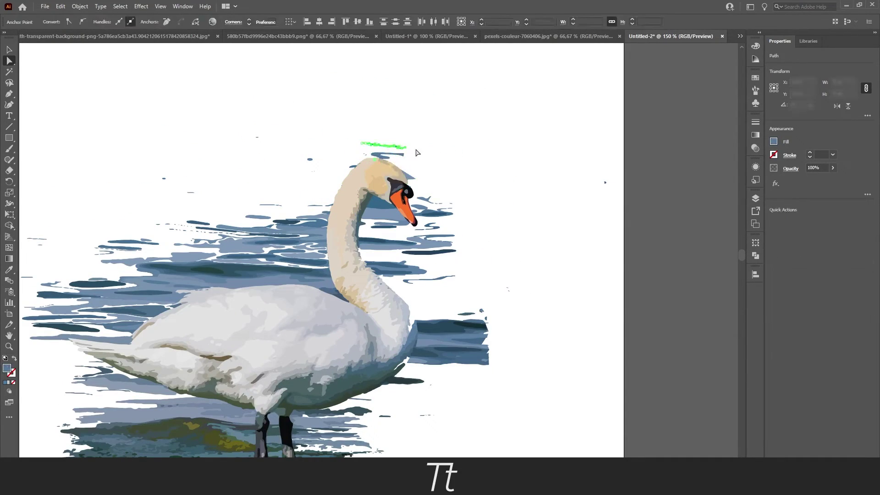
Delete the small leftover water fragments around the swan's head and the strips below its beak
scroll(388, 148, "up", 3)
left_click(363, 165)
key("Delete")
left_click_drag(318, 175, 176, 198)
key("Delete")
left_click_drag(452, 274, 563, 415)
key("Delete")
key("Delete")
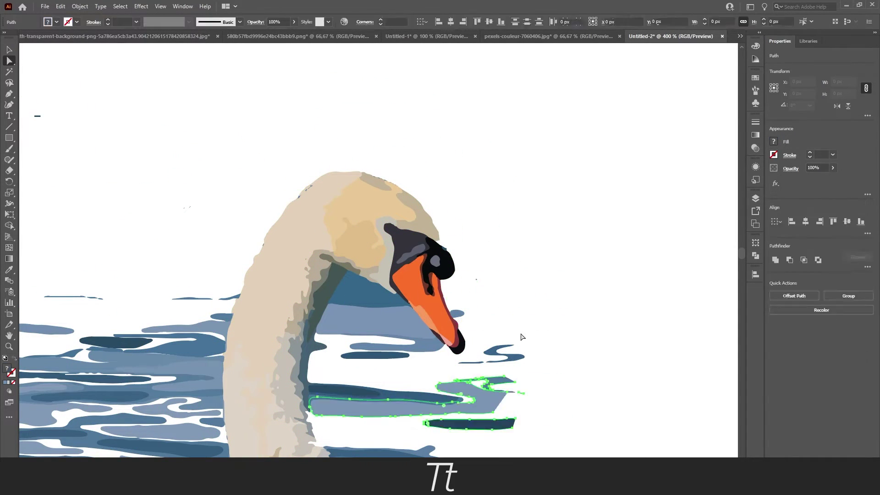
Delete the remaining water strips inside the neck's curve and the larger water shapes behind the neck
scroll(521, 330, "down", 3)
left_click_drag(525, 243, 467, 197)
key("Delete")
scroll(493, 183, "down", 3)
left_click_drag(296, 175, 232, 249)
key("Delete")
key("Delete")
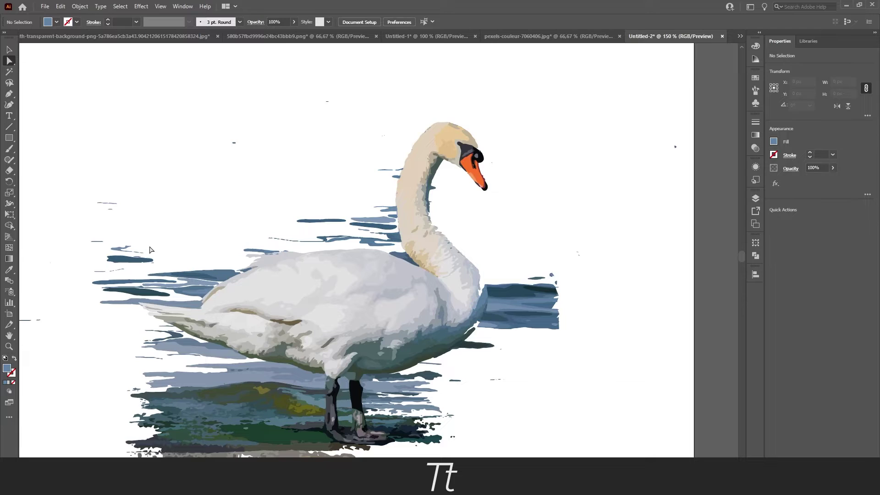
Delete the water strips above and behind the swan's tail
left_click_drag(102, 175, 215, 289)
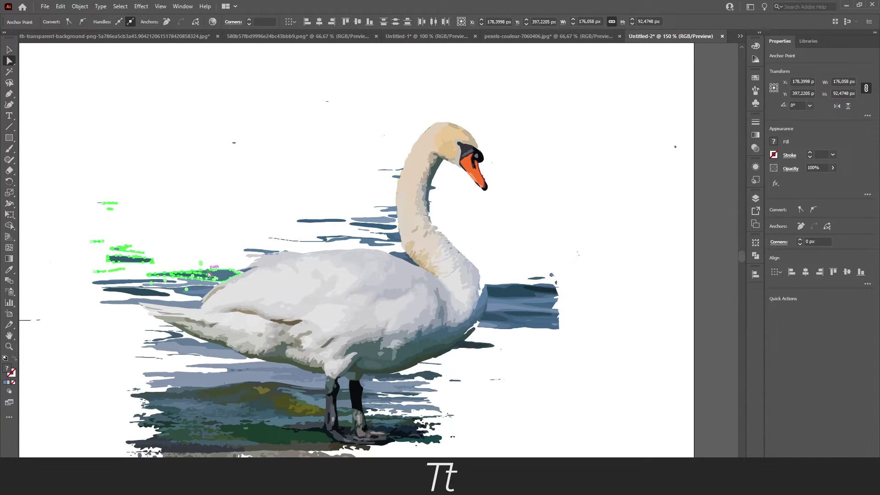
key("Delete")
key("ctrl+plus")
left_click(138, 312)
key("Delete")
Delete the remaining water shapes between the swan's back and the rear of its neck
left_click_drag(390, 162, 420, 207)
key("Delete")
mouse_move(422, 165)
left_mouse_down()
mouse_move(464, 215)
mouse_move(487, 224)
left_mouse_up()
key("Delete")
key("Delete")
left_click(477, 226)
key("Delete")
key("Delete")
Delete the traced shore and water shapes beneath the tail and behind the swan's legs
mouse_move(143, 248)
left_mouse_down()
mouse_move(193, 344)
mouse_move(293, 381)
left_mouse_up()
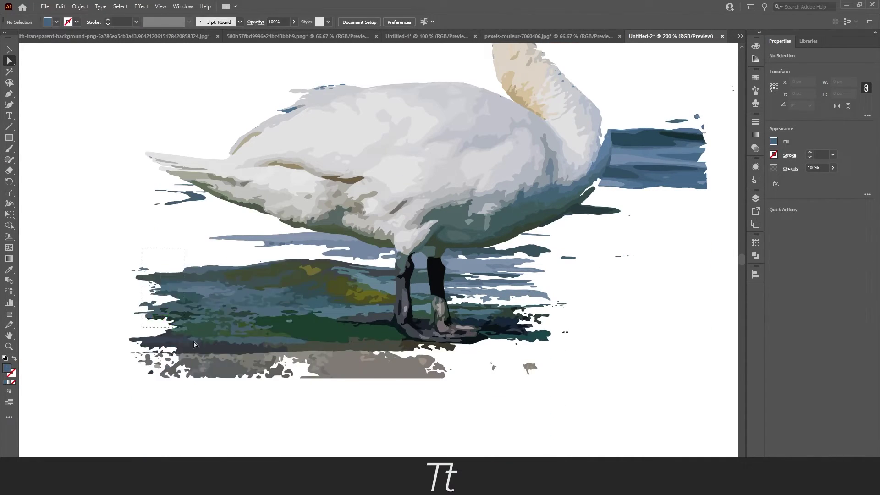
key("Delete")
left_click(336, 274)
key("Delete")
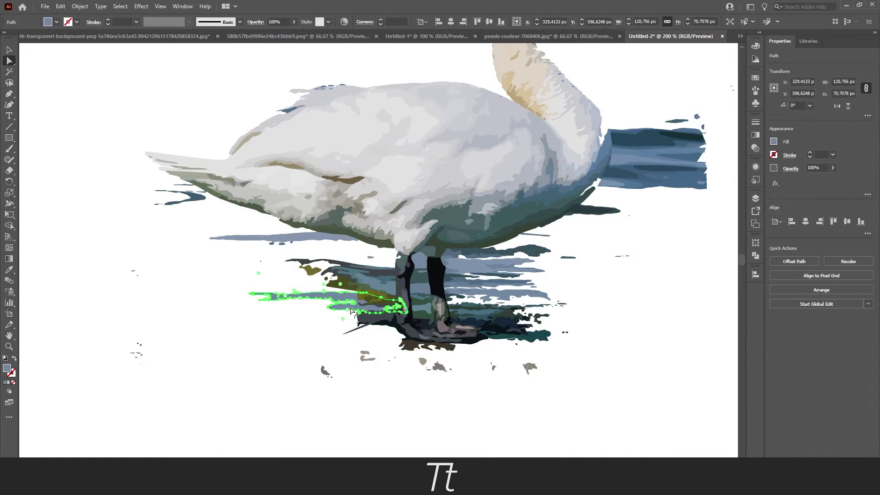
key("Delete")
Delete the water and ground shapes in front of, behind and between the swan's legs and around its feet
mouse_move(599, 259)
left_mouse_down()
mouse_move(511, 364)
mouse_move(473, 369)
left_mouse_up()
key("Delete")
left_click_drag(298, 262, 394, 313)
key("Delete")
left_click_drag(491, 291, 448, 334)
key("Delete")
left_click(435, 325)
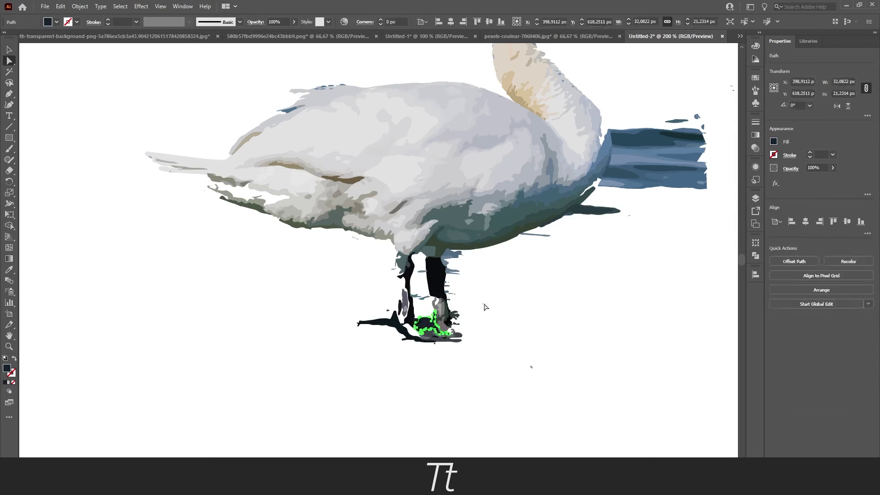
Try to separate the water block from the swan's breast with a Pen line and the Shape Builder tool
scroll(411, 312, "down", 3)
scroll(491, 268, "up", 3)
left_click_drag(491, 198, 557, 291)
left_click(556, 288)
key("p")
left_click(451, 210)
left_click(441, 282)
key("ctrl+a")
key("shift+m")
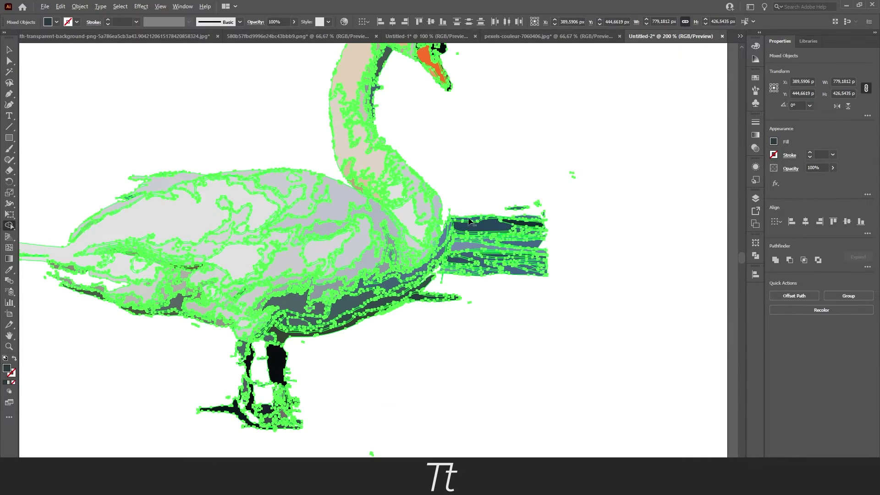
scroll(494, 260, "up", 2)
Select all the traced swan shapes and set their fill to black, then clear the selection
key("a")
scroll(567, 315, "down", 4)
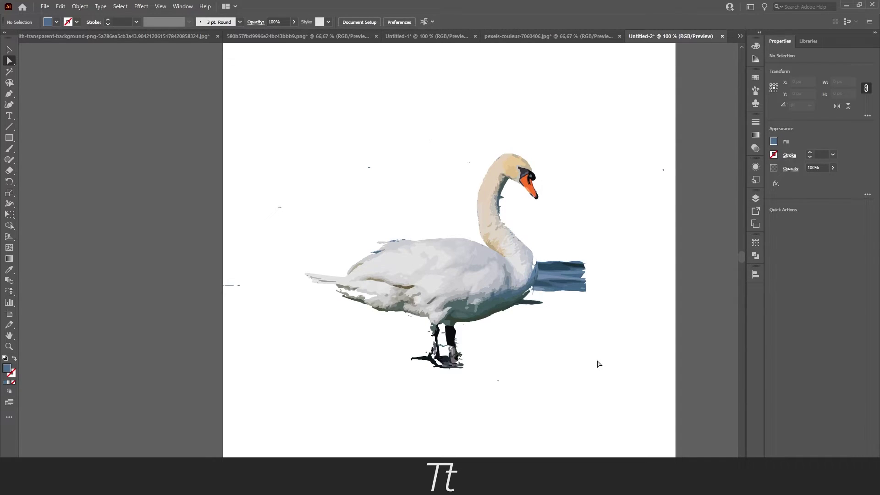
key("ctrl+a")
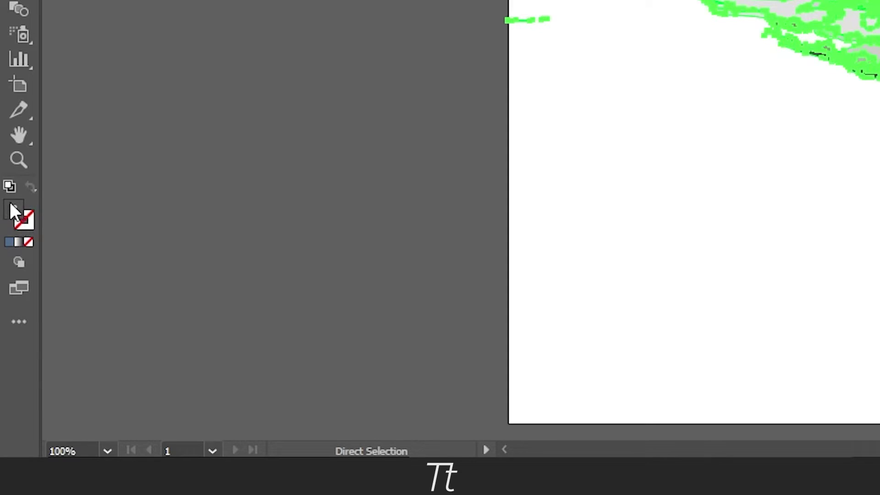
double_click(12, 209)
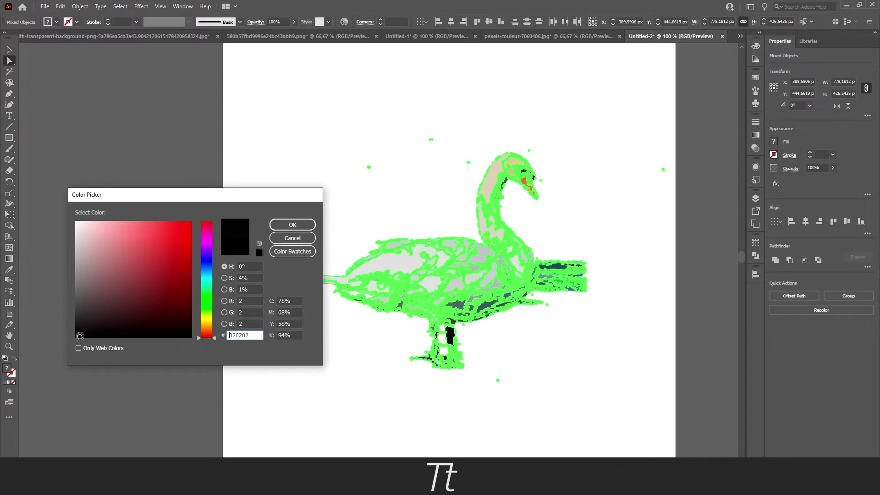
left_click_drag(79, 336, 76, 338)
left_click(300, 224)
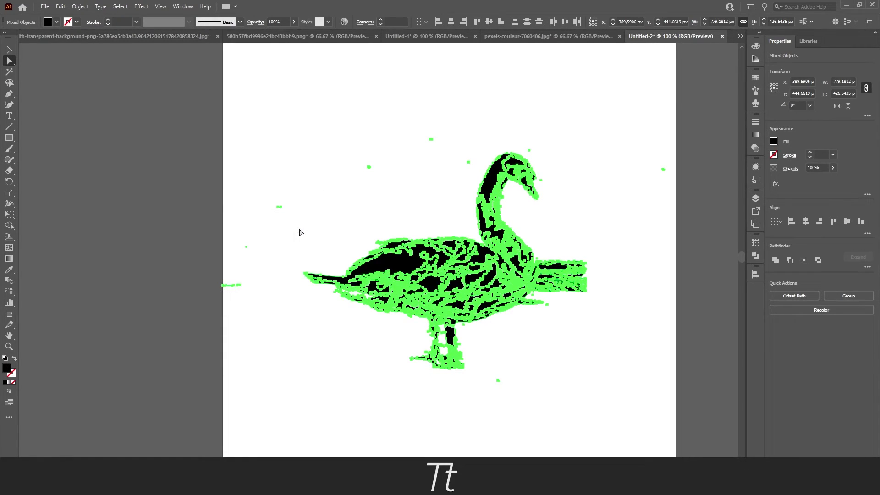
left_click(579, 240)
scroll(578, 237, "down", 1)
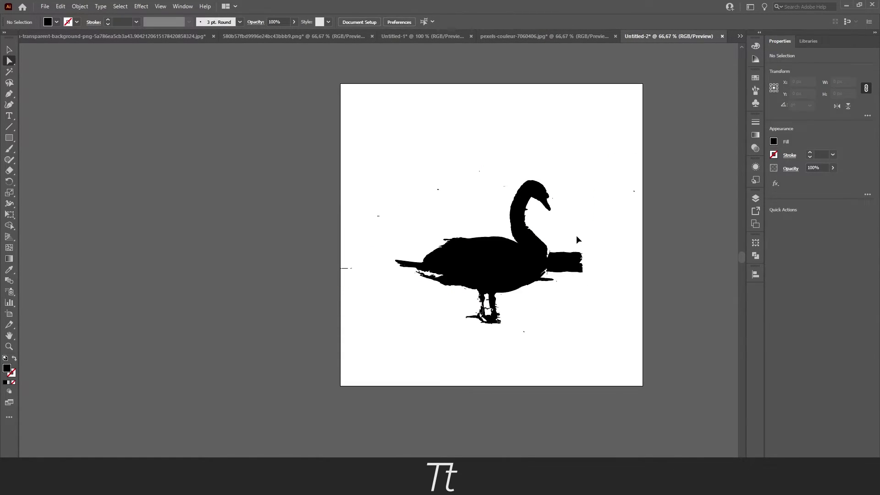
scroll(578, 237, "up", 1)
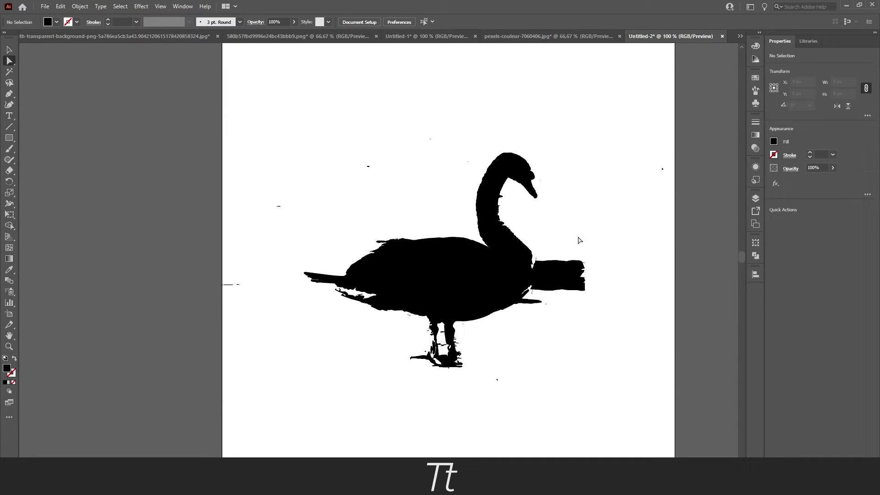
scroll(512, 197, "up", 2)
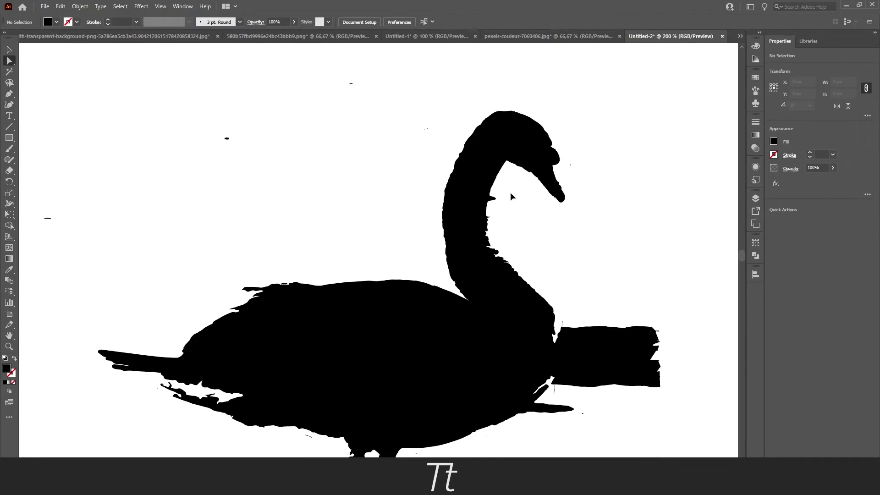
scroll(511, 197, "down", 2)
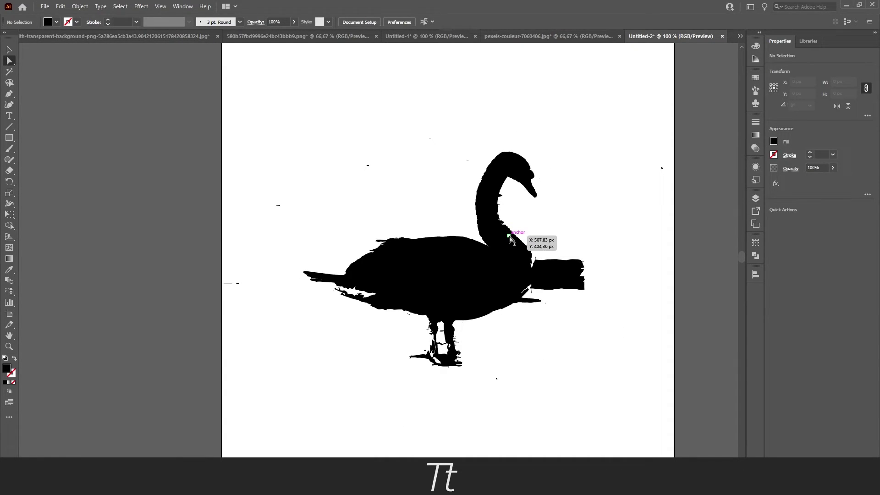
key("v")
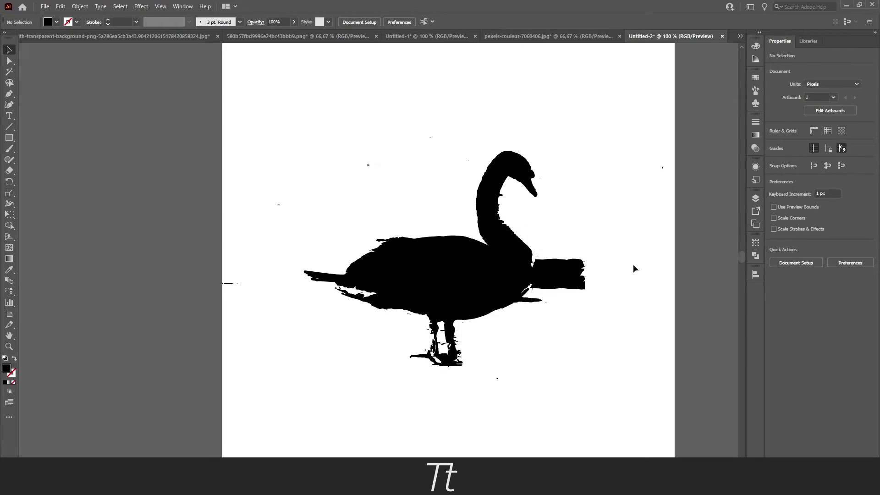